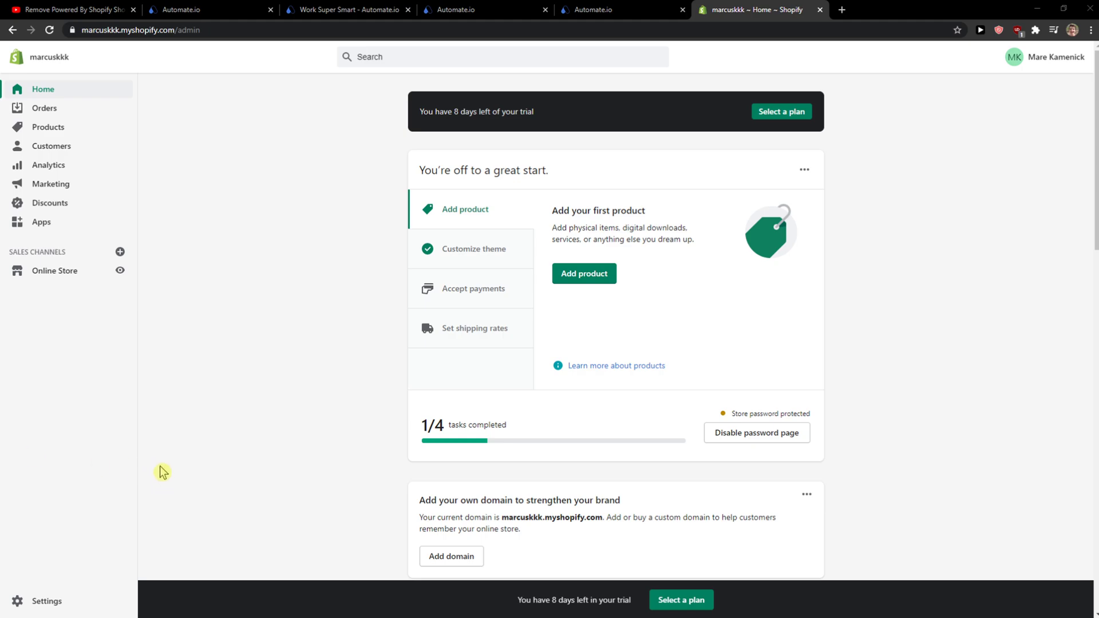
Step: Open the Automate.io website through the referral link in the YouTube video's description and go to its sign-up
click(99, 8)
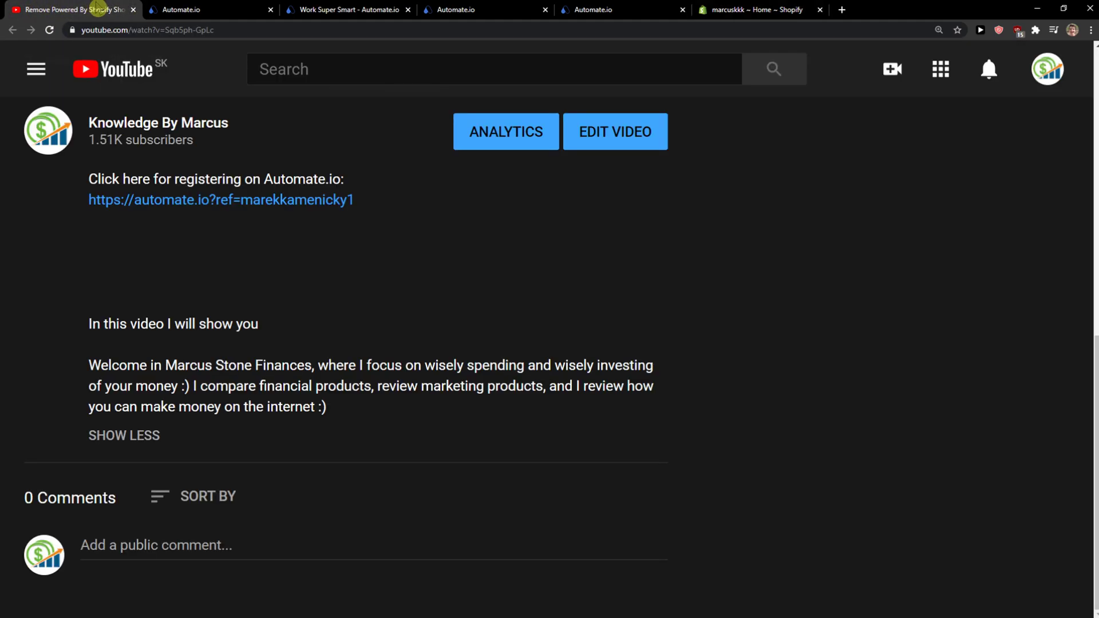
click(208, 206)
click(310, 10)
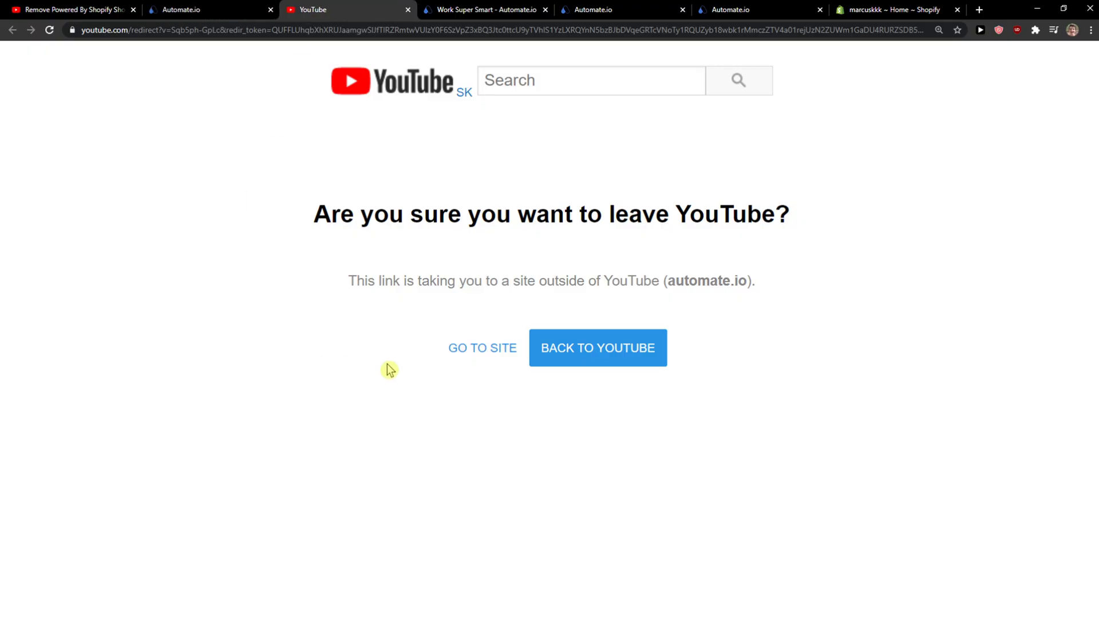
click(489, 358)
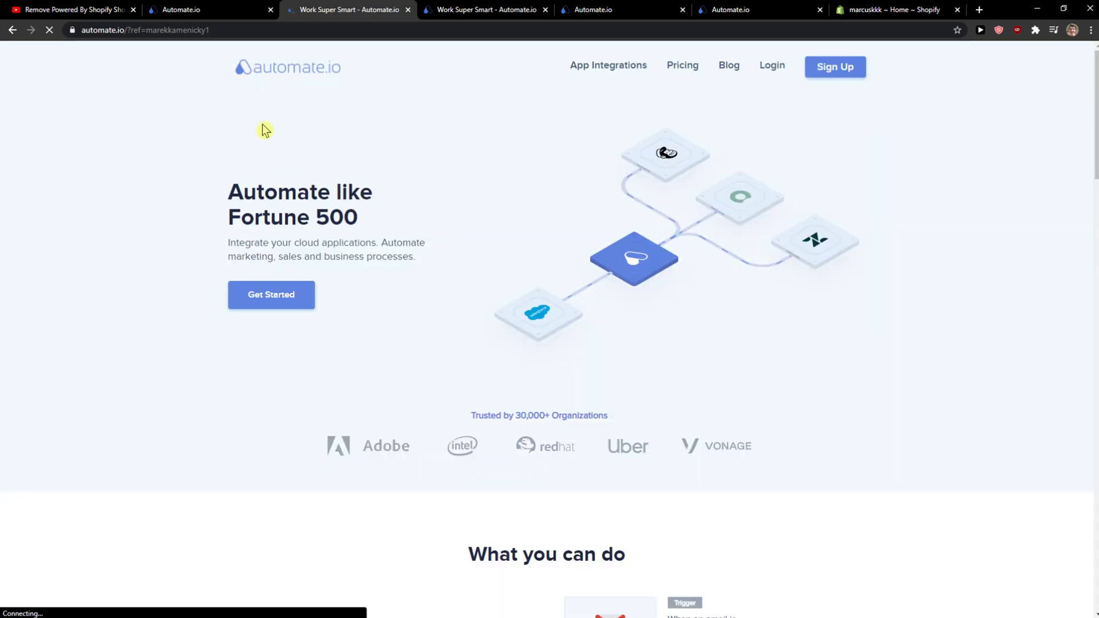
click(271, 10)
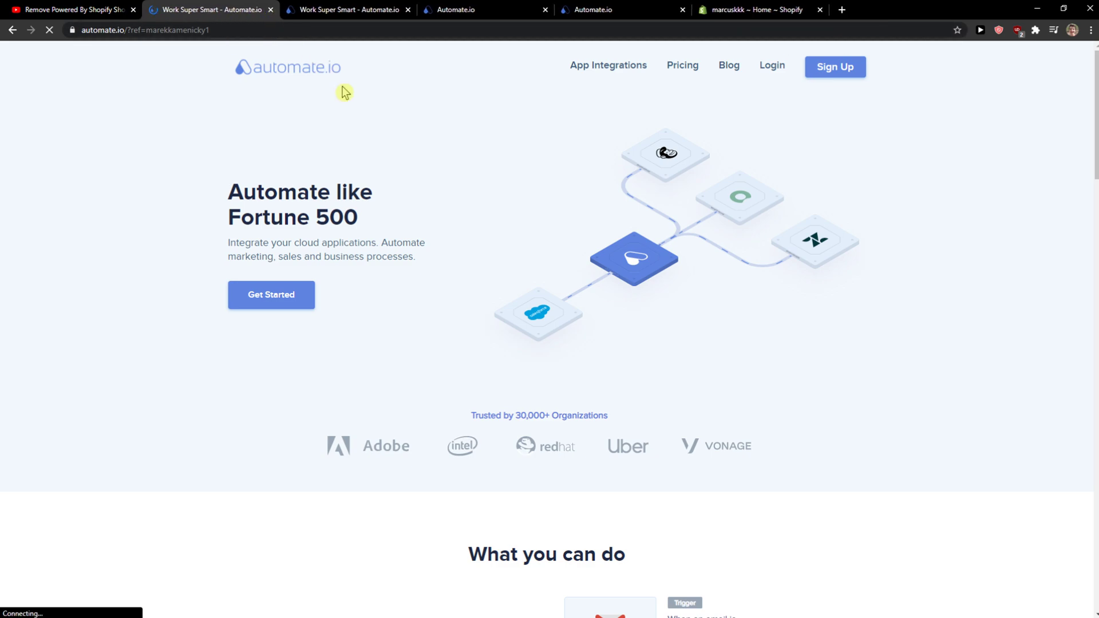
click(829, 77)
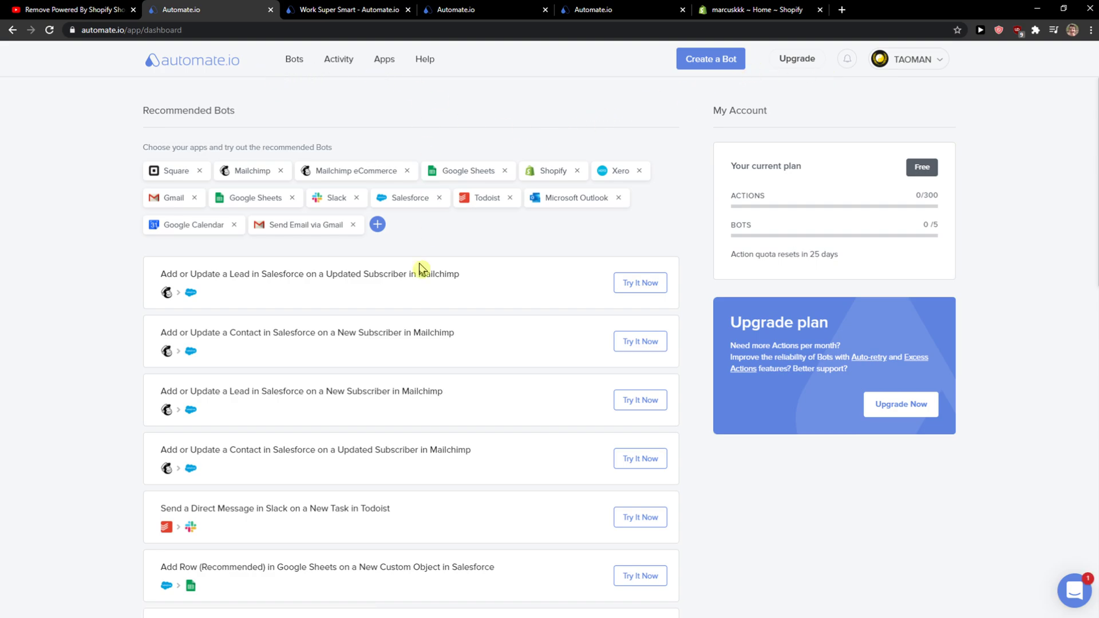
Step: Go to the list of all bots in Automate.io and create a new bot
click(285, 65)
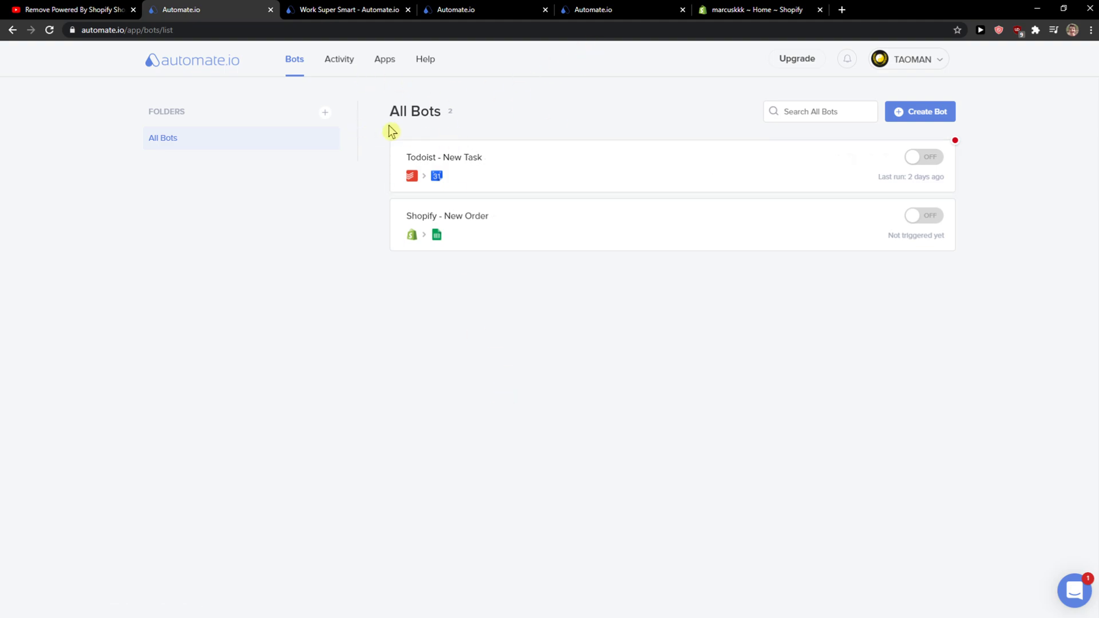
drag(430, 128, 637, 122)
click(902, 117)
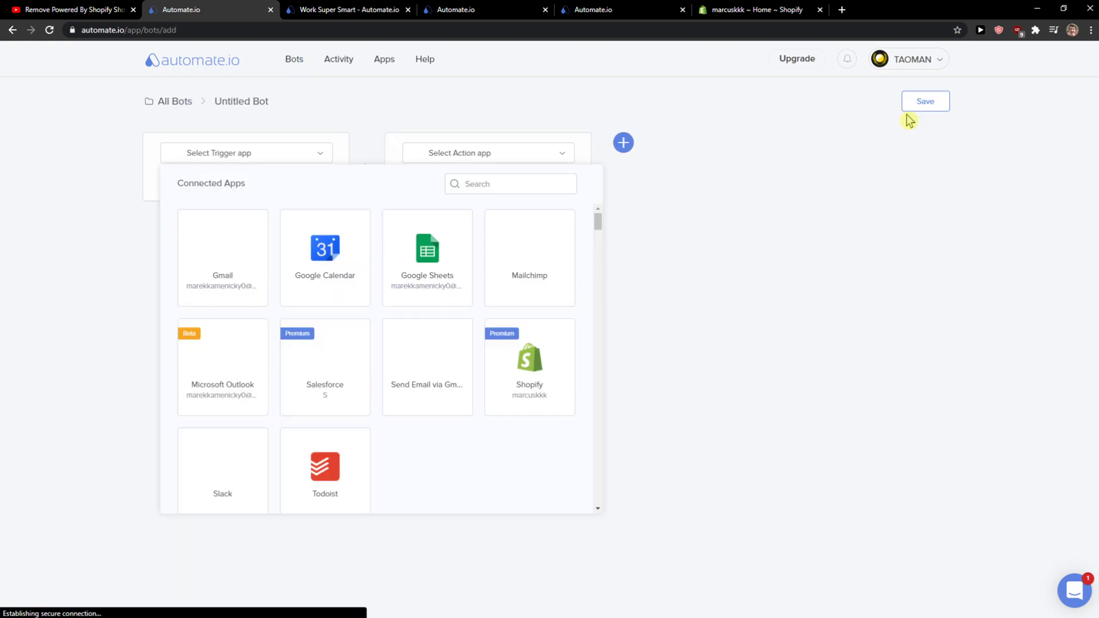
Step: Set the bot's trigger to the connected Shopify store with the New Order event
click(393, 150)
click(382, 152)
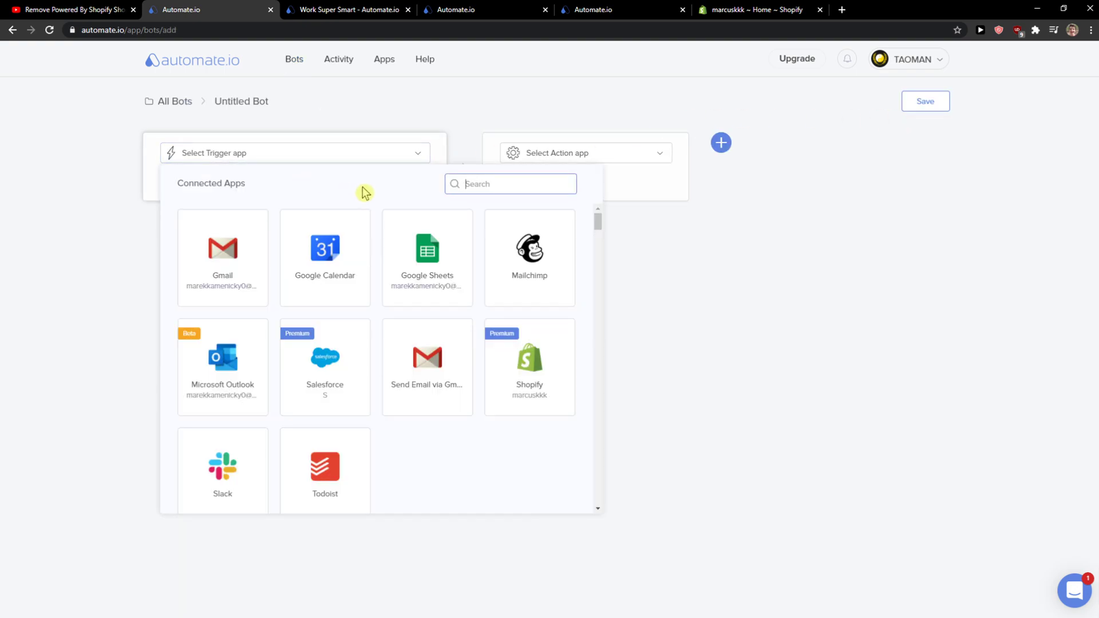
text(sho)
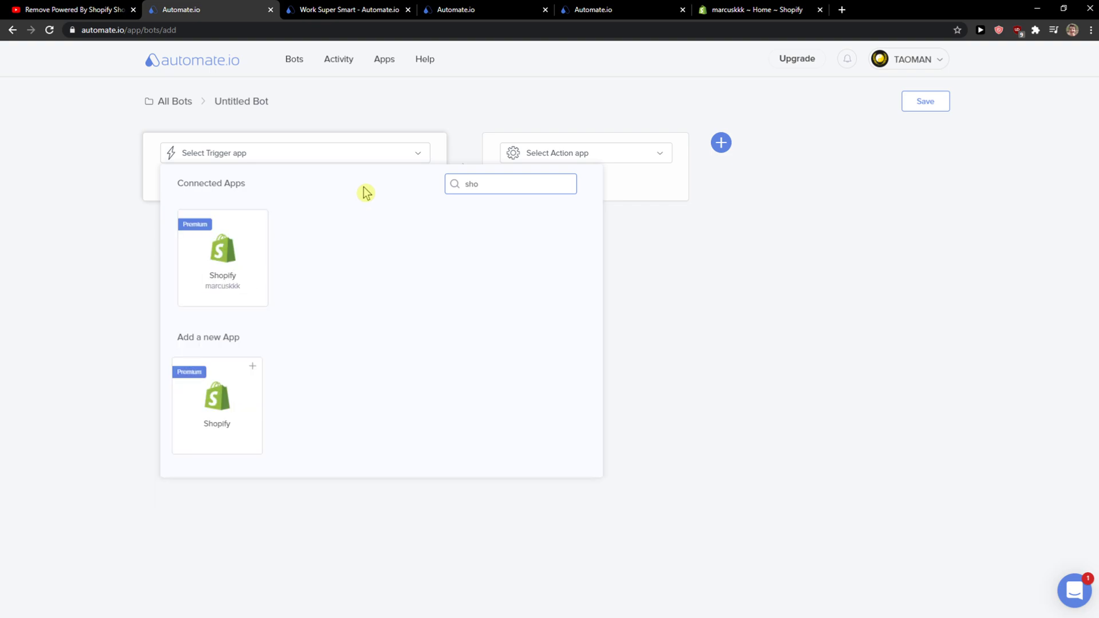
click(232, 251)
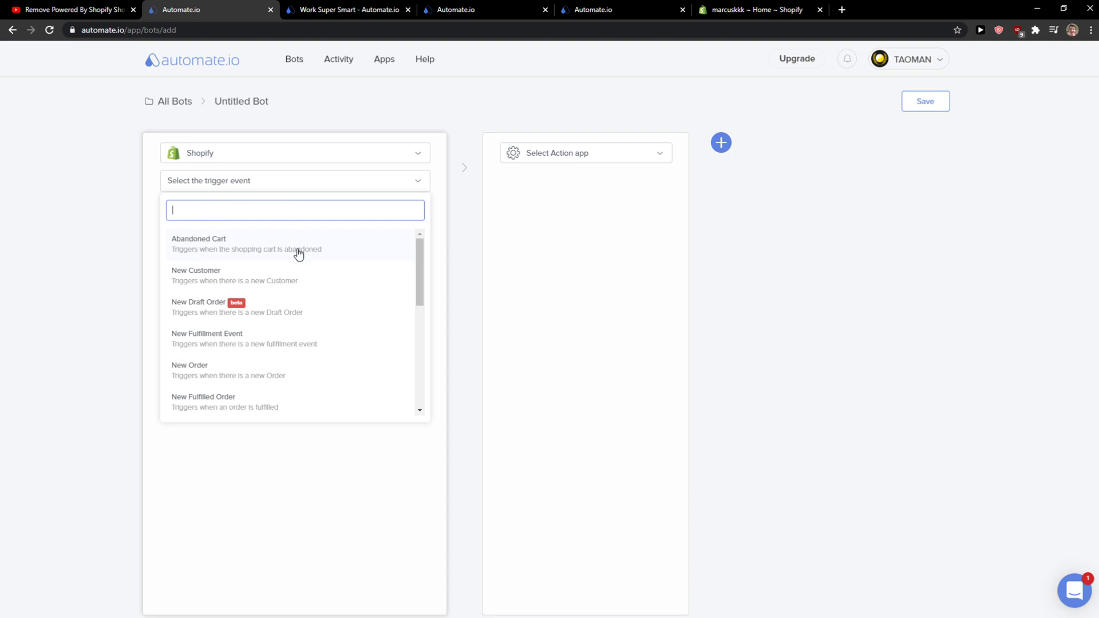
click(268, 369)
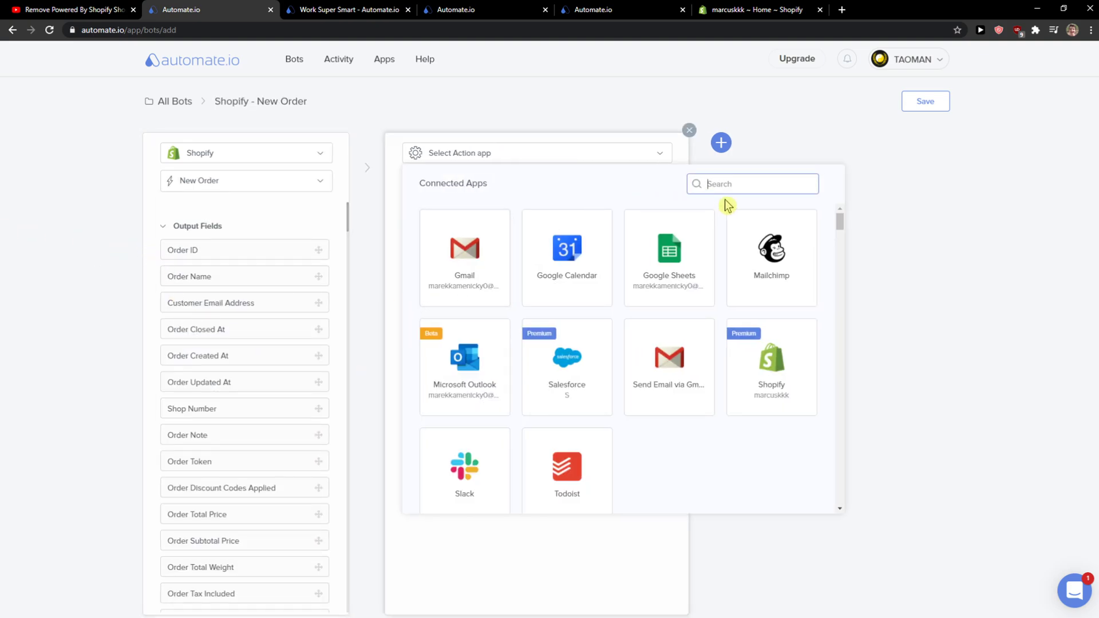
Step: Add Xero as a new action app and start authorizing it under the app name Xero
text(xer)
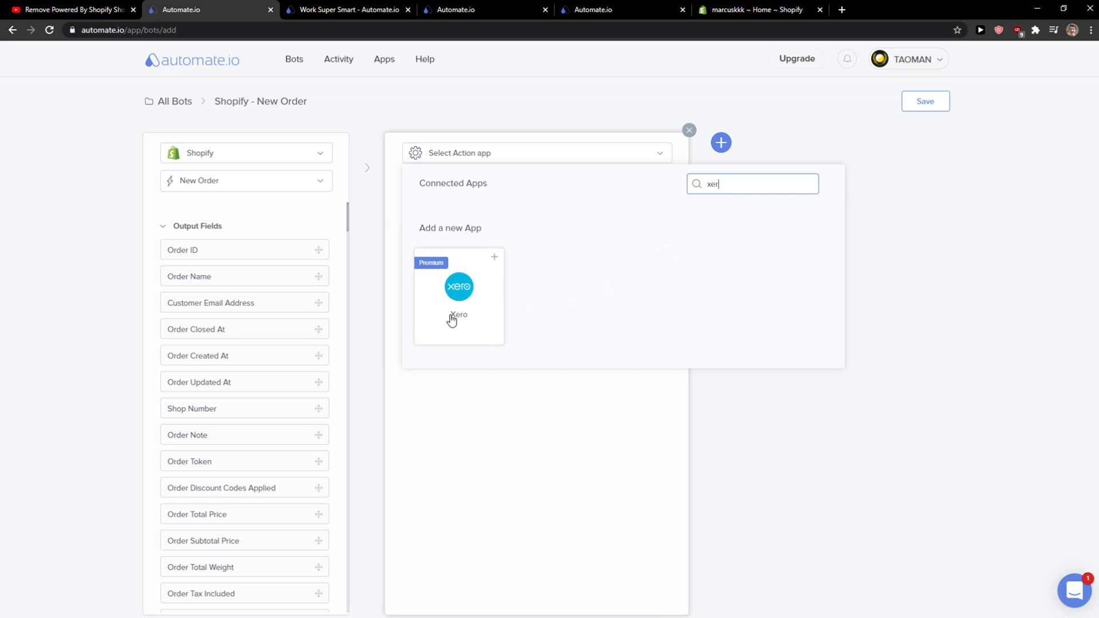
click(453, 318)
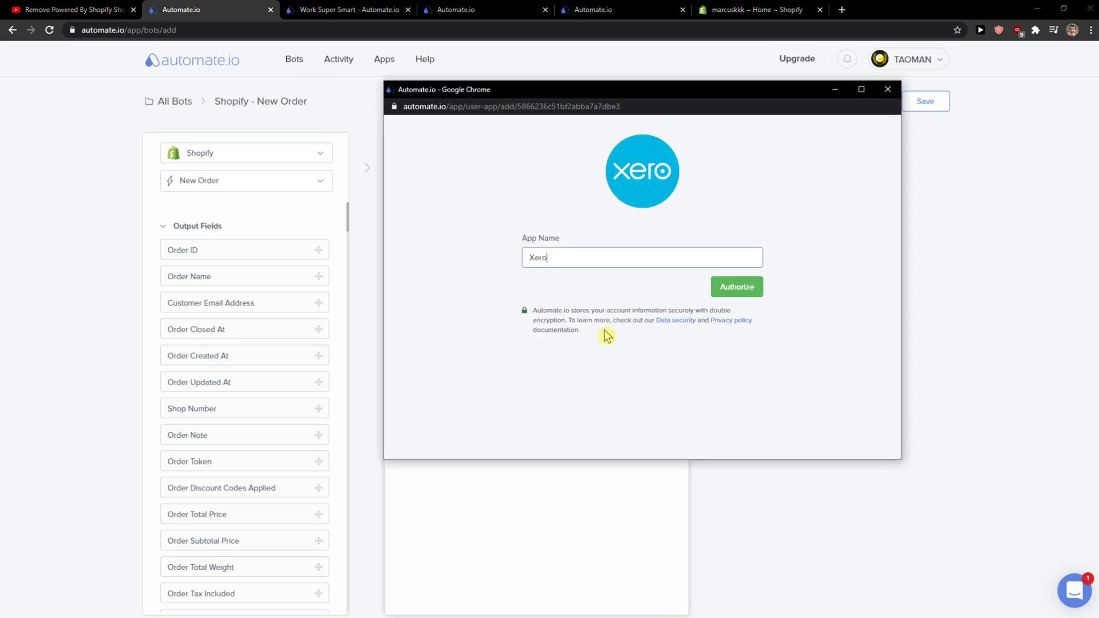
click(722, 302)
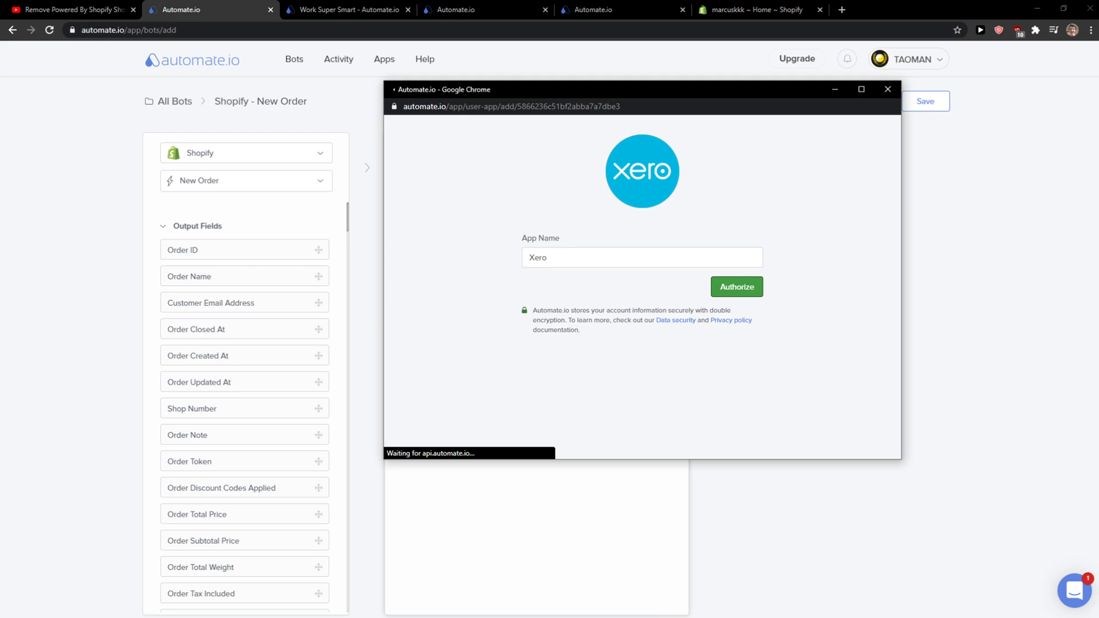
Step: Log in to Xero with the account's e-mail address and password
mouse_move(569, 93)
mouse_down()
mouse_move(438, 127)
mouse_move(572, 98)
mouse_up()
click(567, 271)
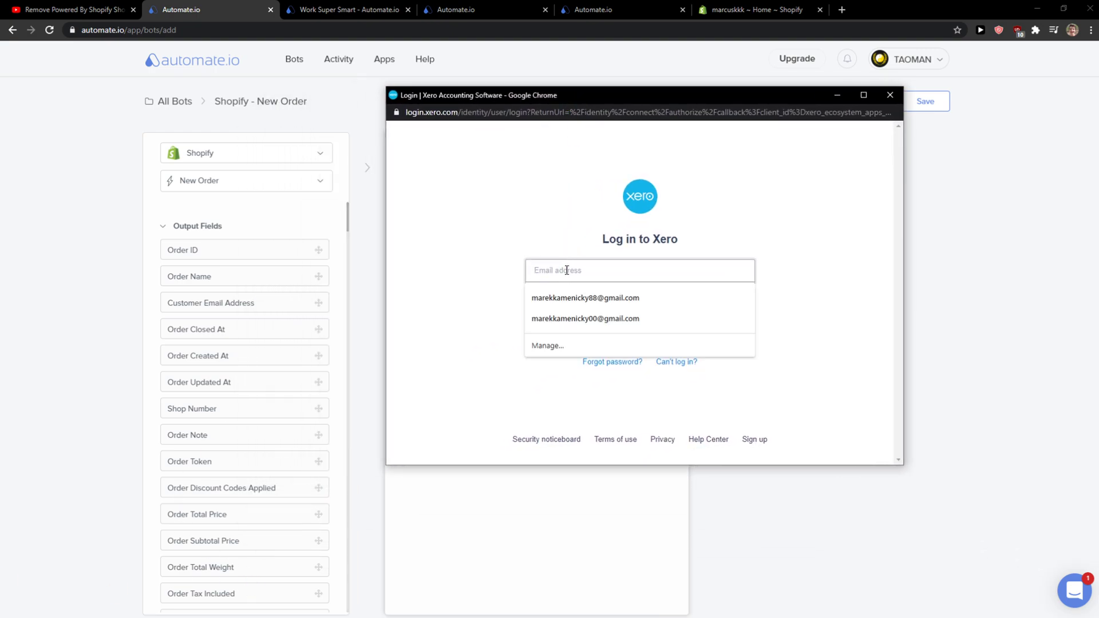
click(587, 319)
click(603, 271)
click(571, 285)
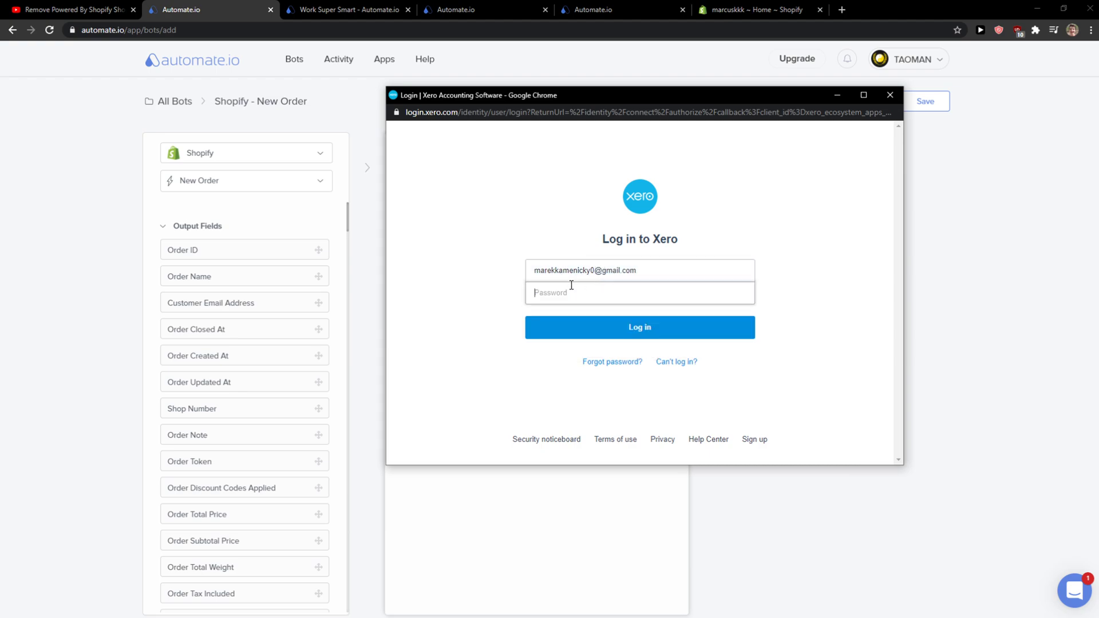
text(•••••••••••)
key(Return)
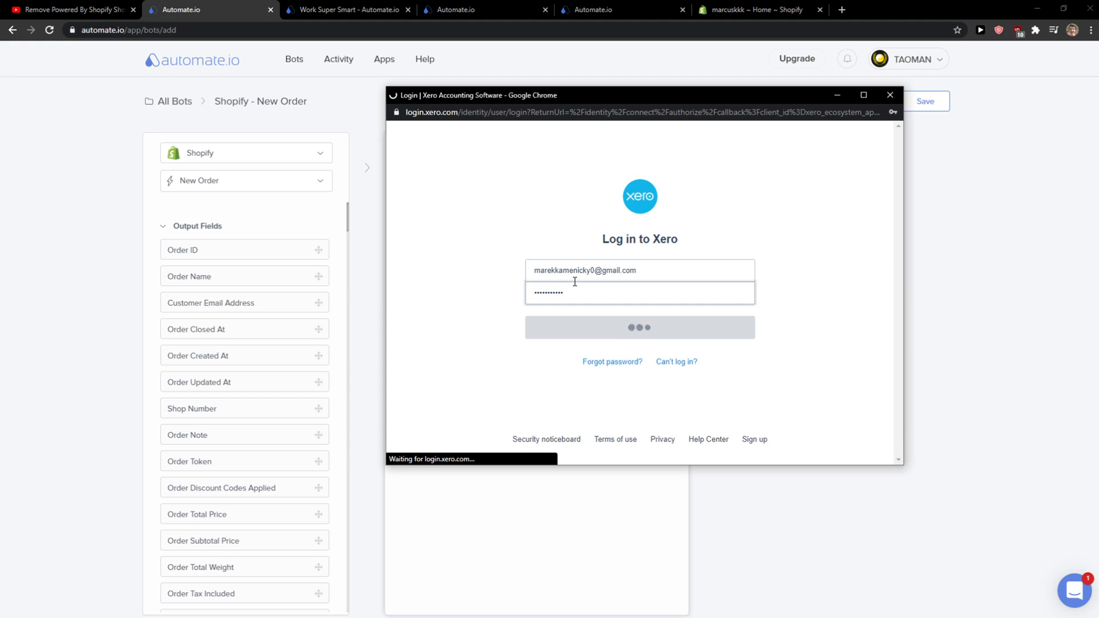
Step: Allow Automate.io access to the MarcusStone organisation in Xero and save the connection
drag(562, 97, 593, 96)
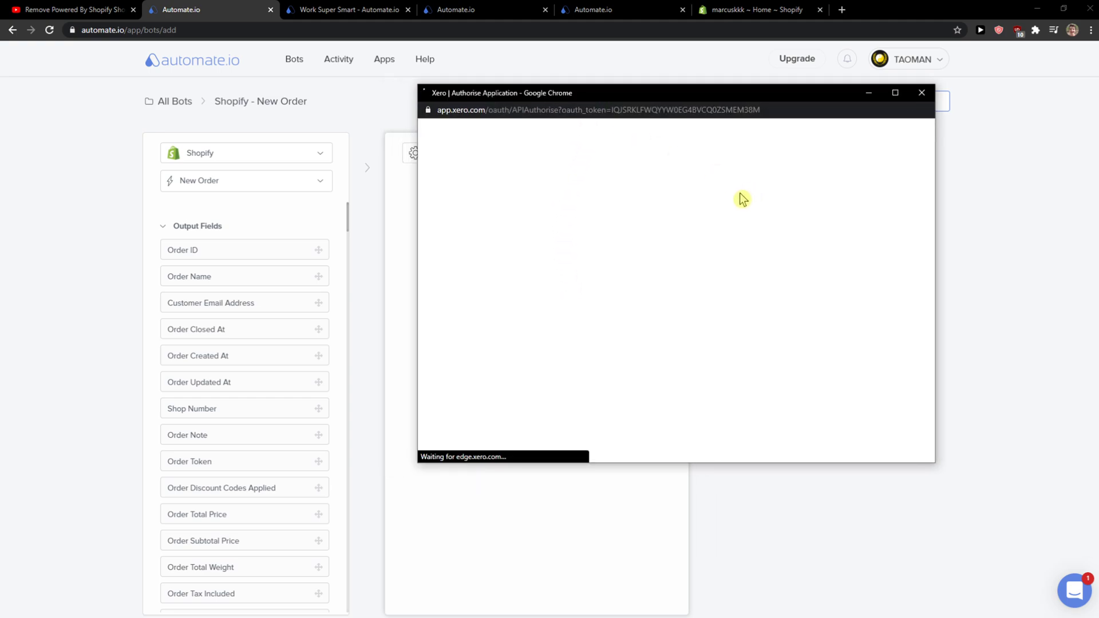
click(662, 278)
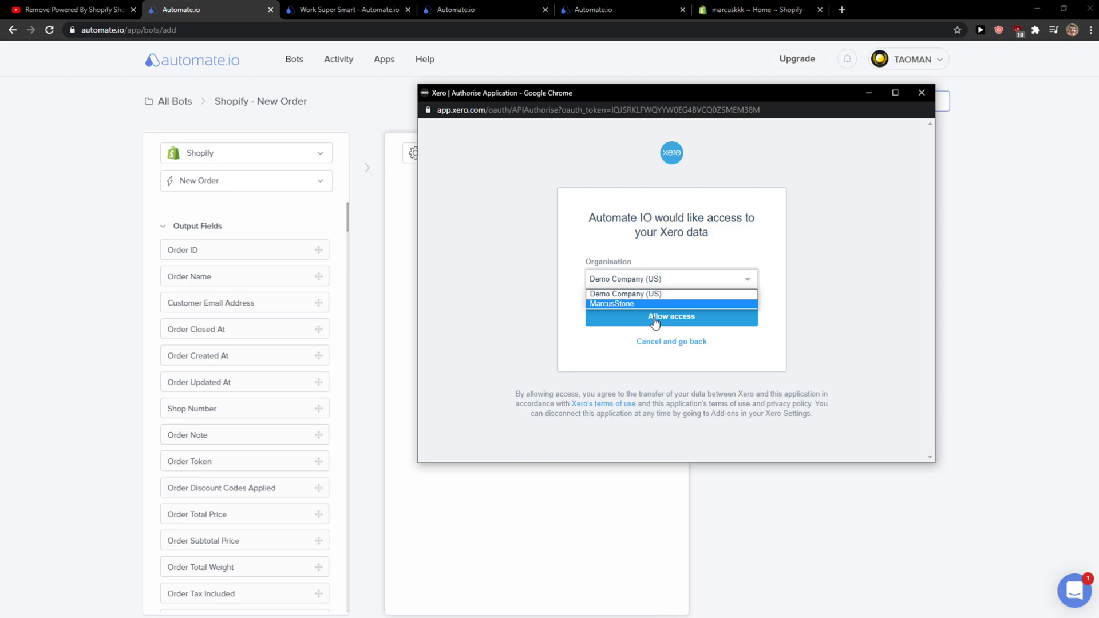
click(657, 304)
click(657, 318)
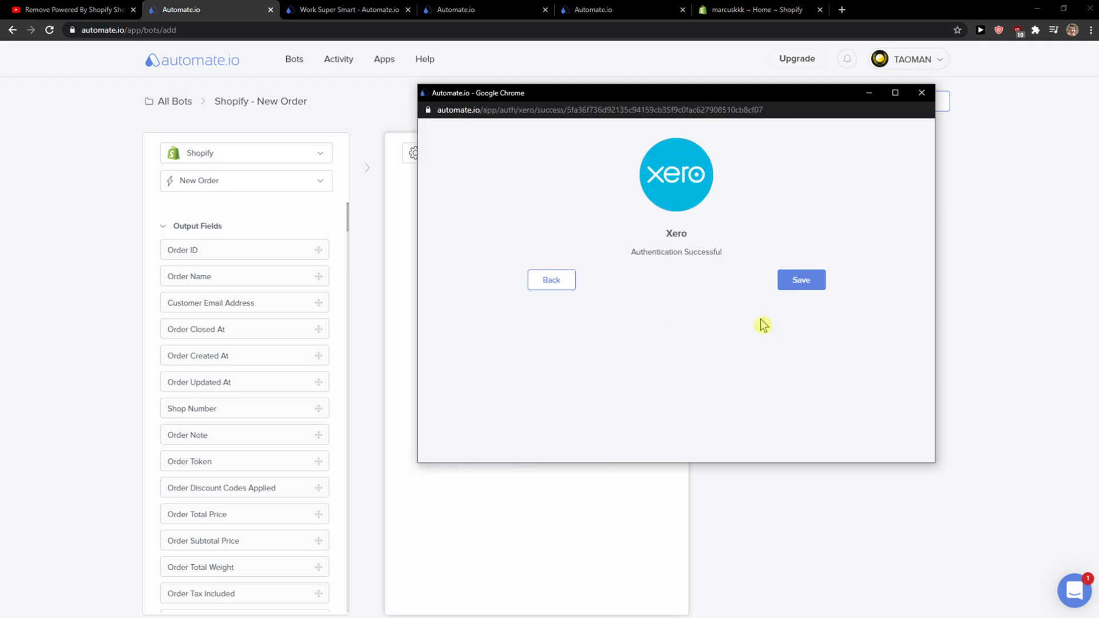
click(787, 282)
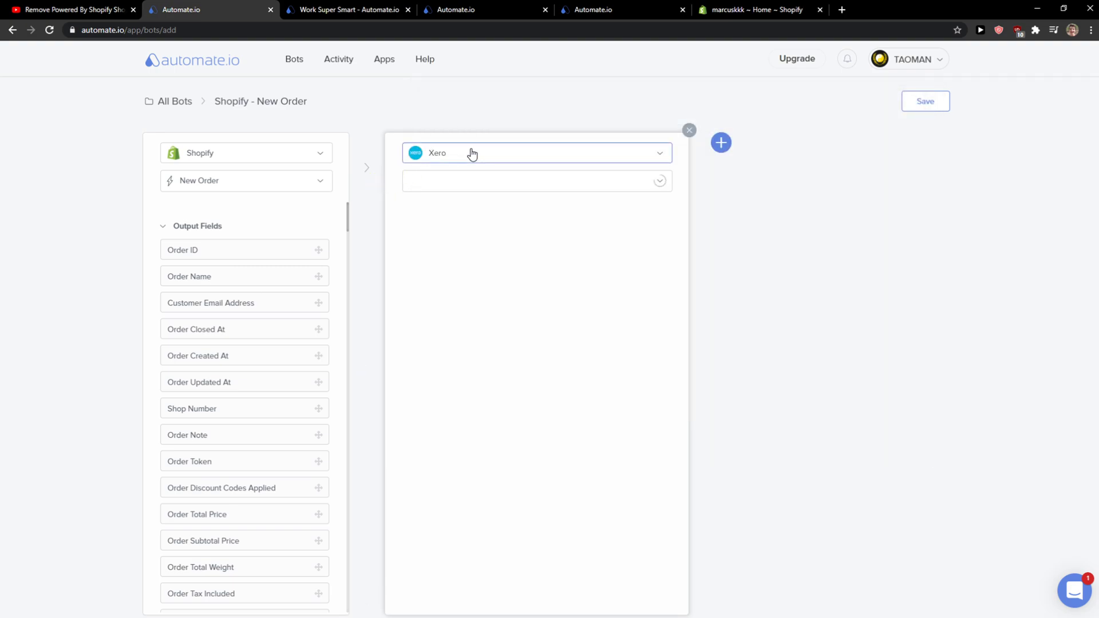
Step: Review the available Xero actions and set the bot's action to Add Or Update a Contact
click(469, 179)
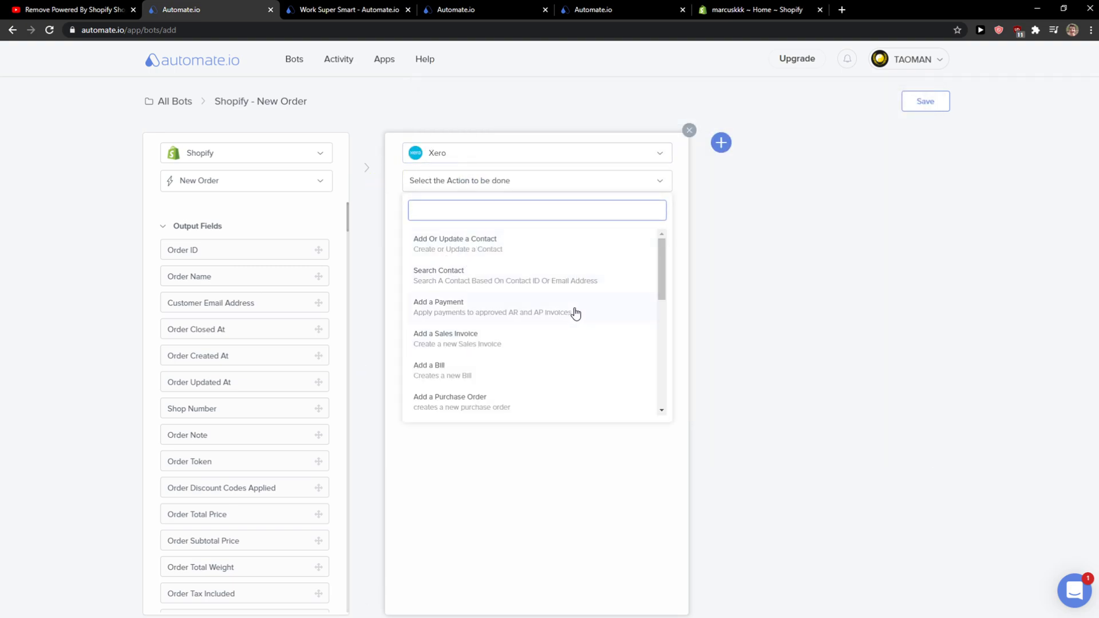
scroll(575, 316, down, 1)
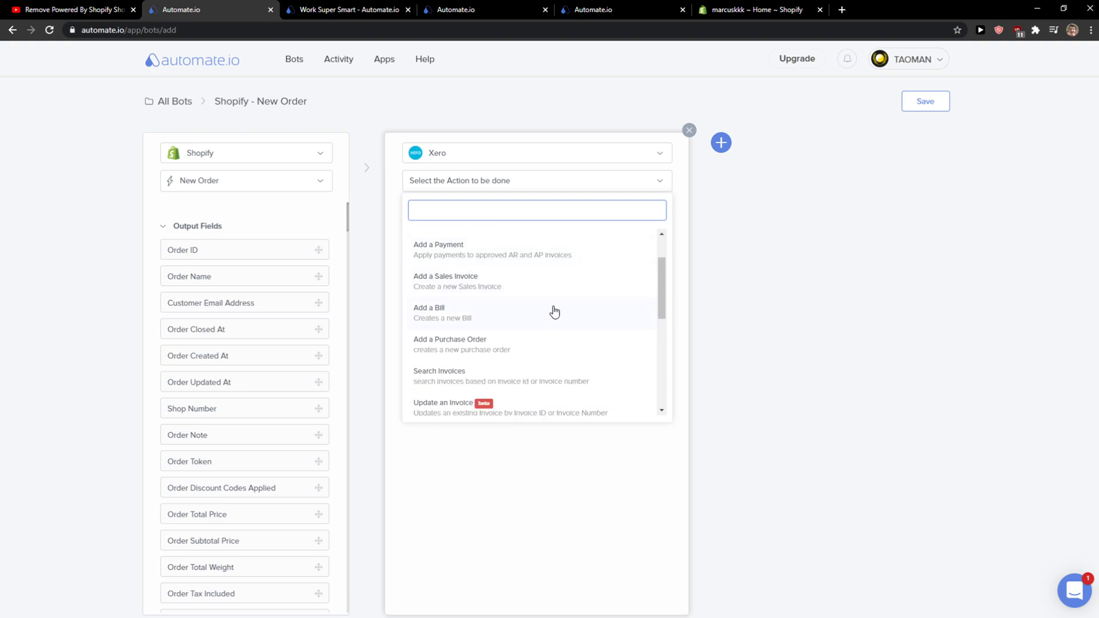
scroll(560, 292, down, 3)
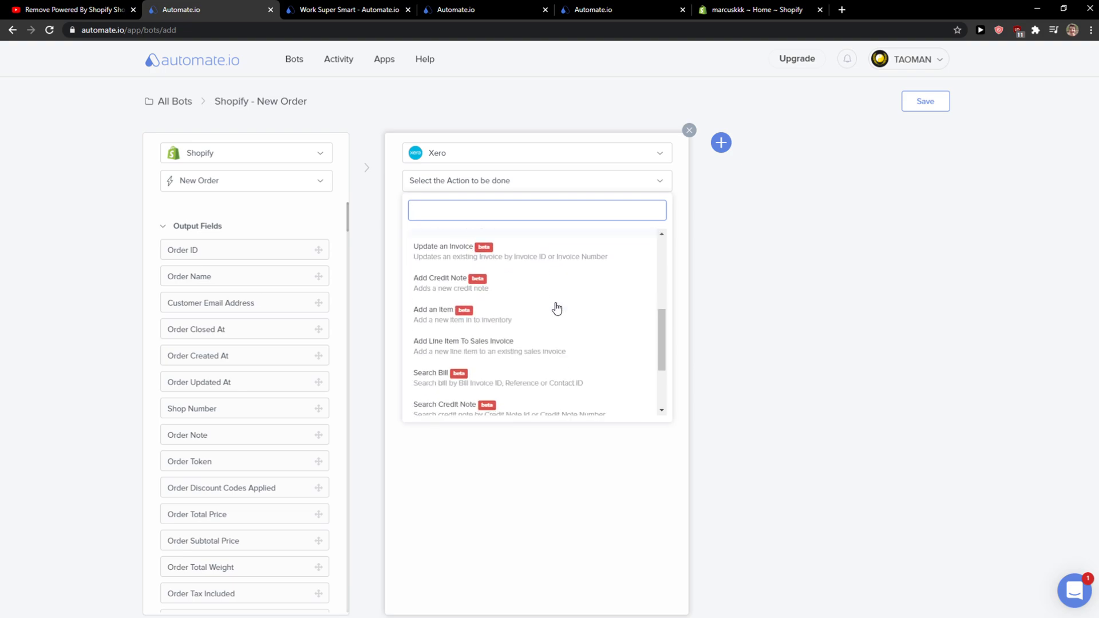
scroll(556, 309, up, 1)
scroll(573, 296, down, 2)
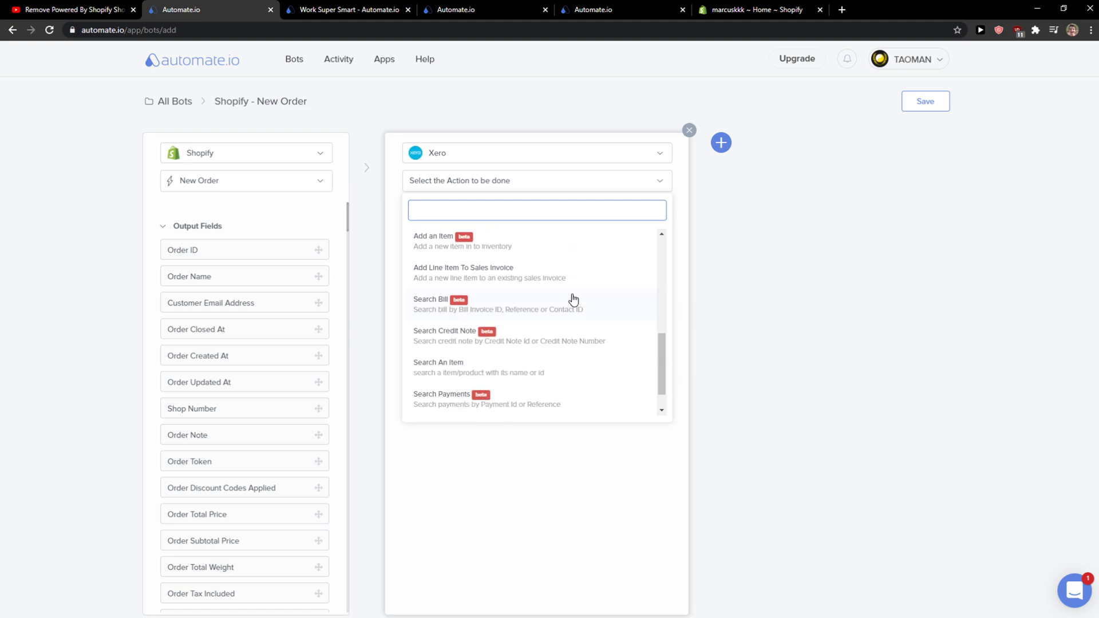
scroll(565, 254, down, 1)
scroll(559, 329, up, 5)
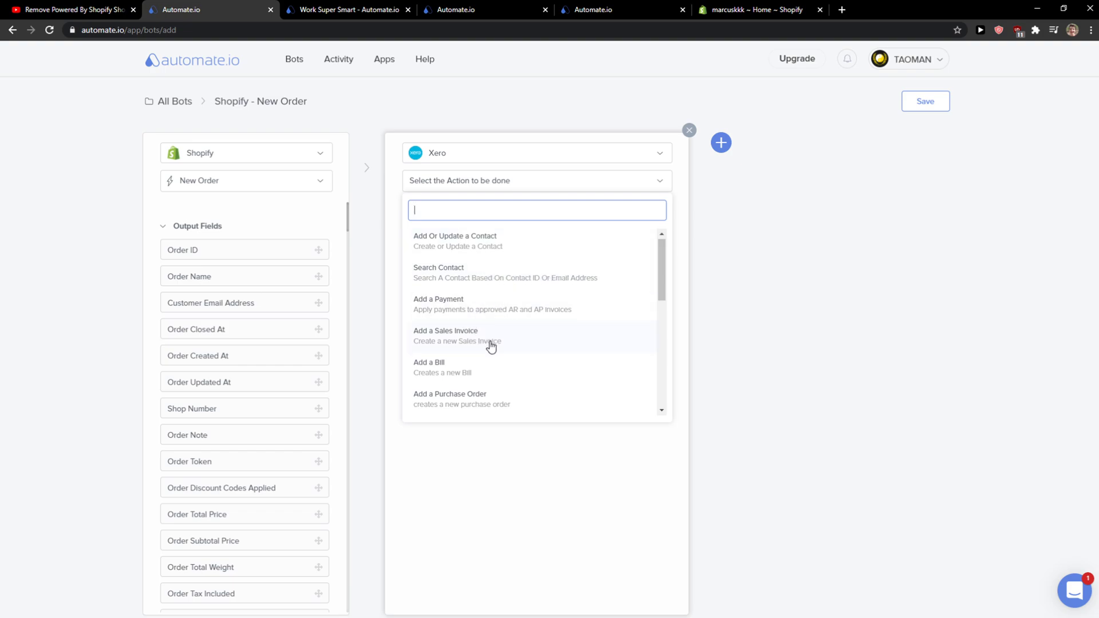
scroll(498, 338, down, 2)
scroll(527, 324, up, 2)
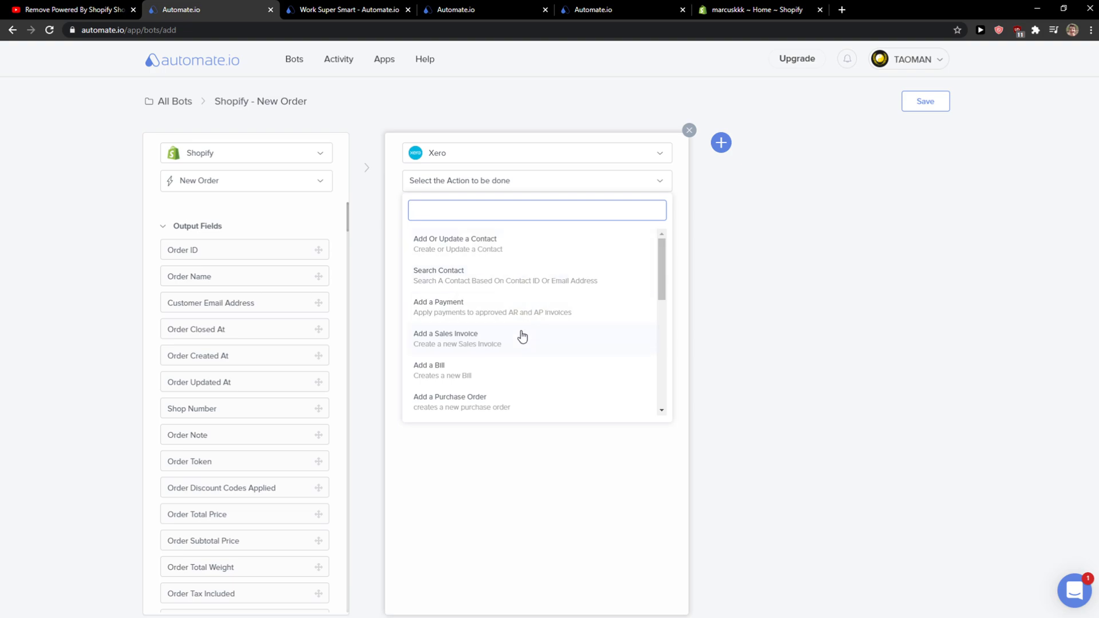
click(551, 252)
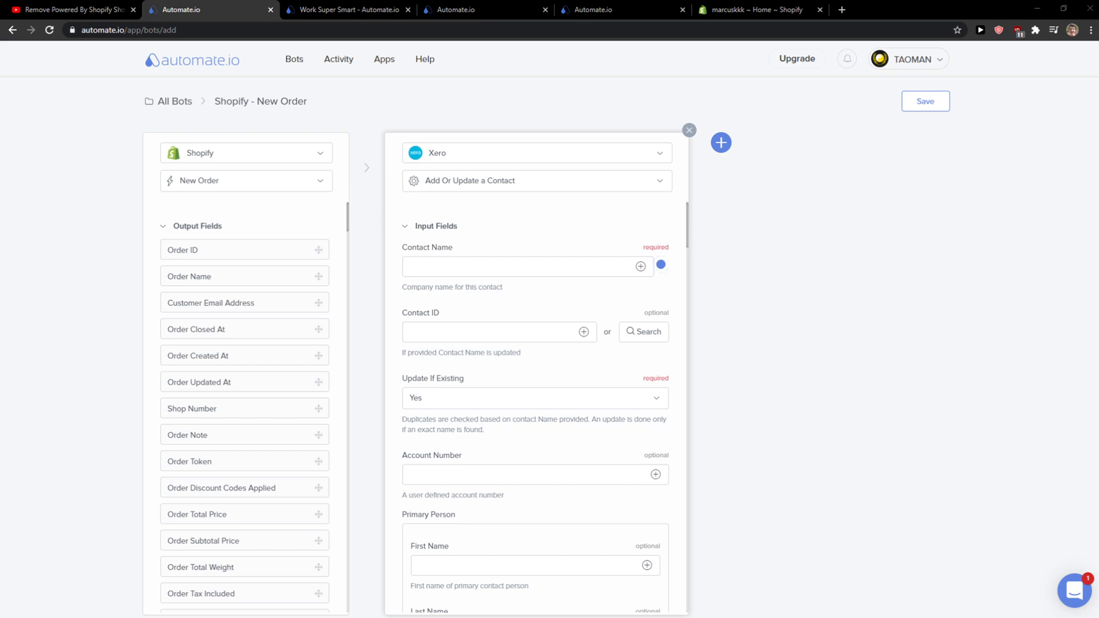
Step: Map the Xero contact's Contact Name to the Shopify Customer First Name field
click(482, 267)
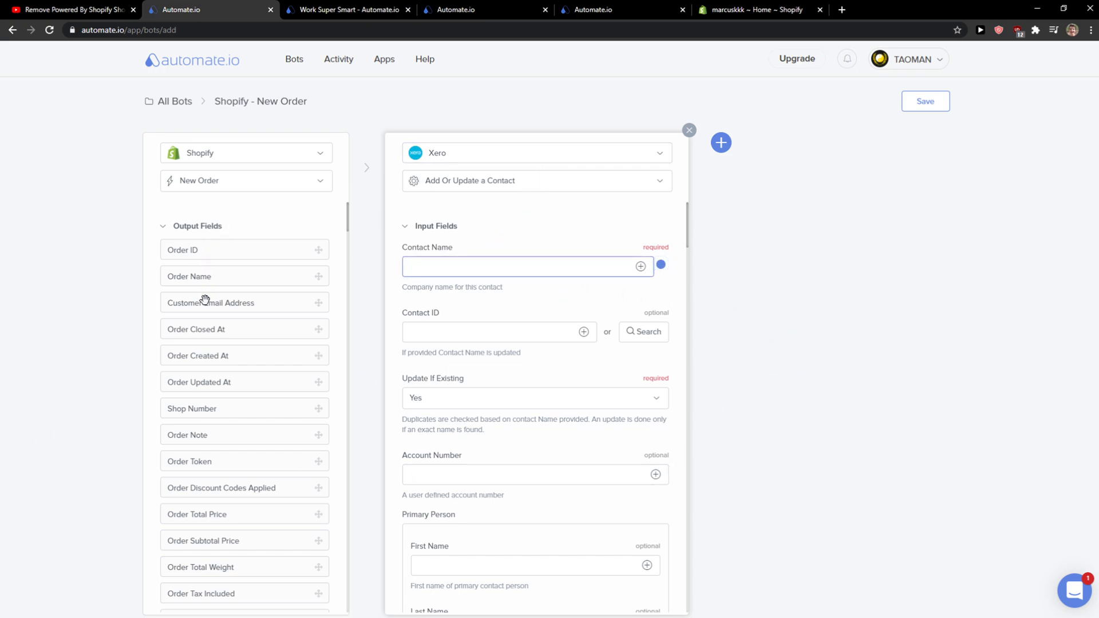
scroll(224, 367, down, 5)
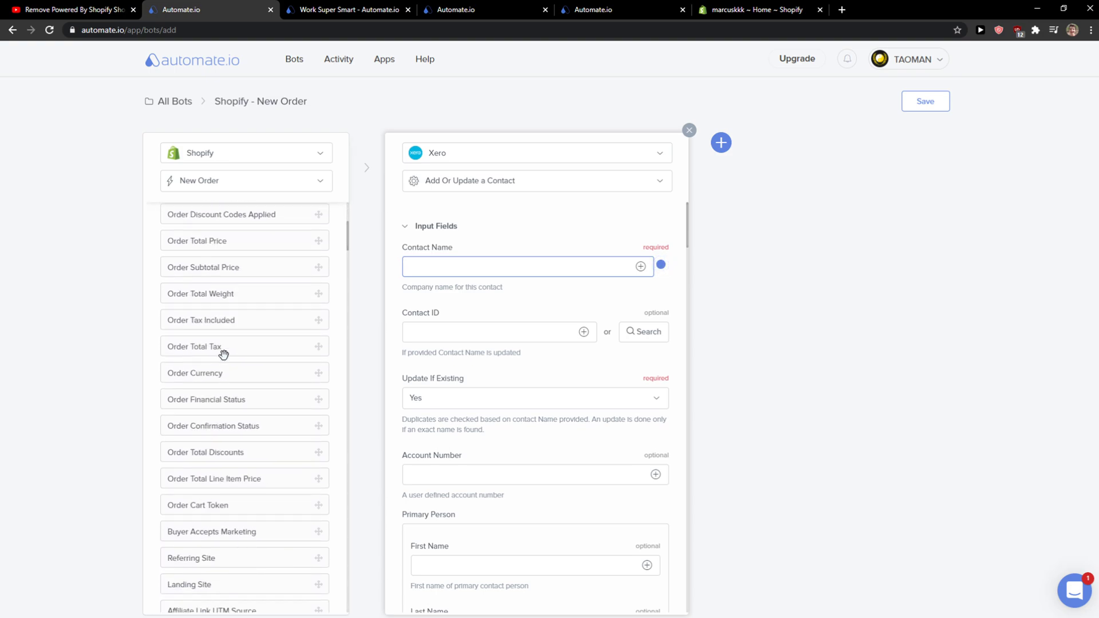
scroll(223, 355, down, 1)
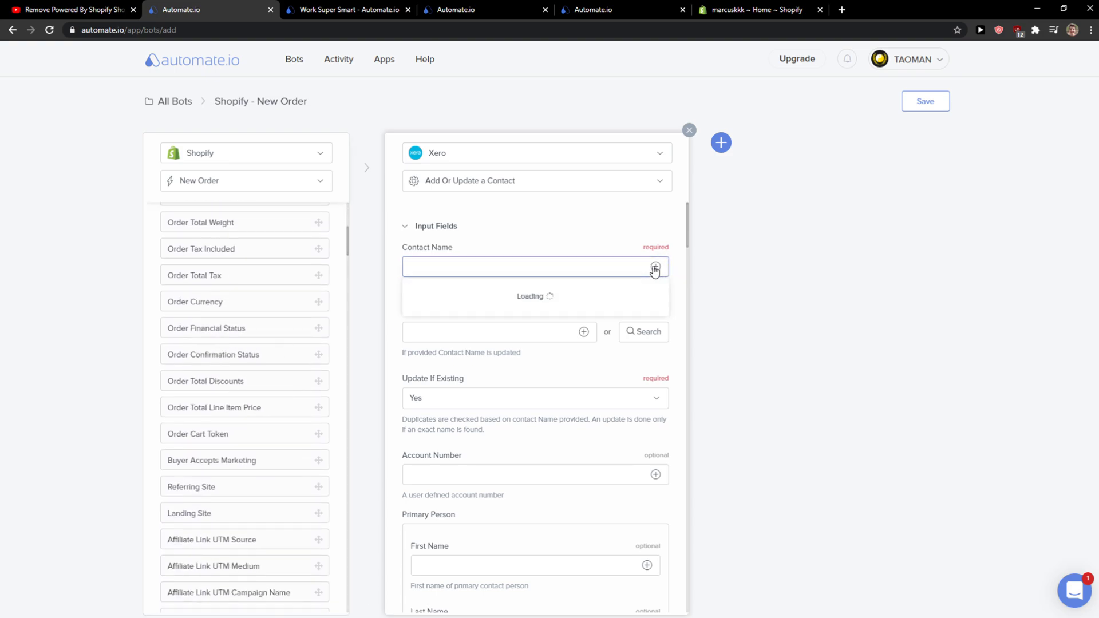
click(655, 267)
scroll(584, 331, down, 1)
scroll(561, 326, up, 1)
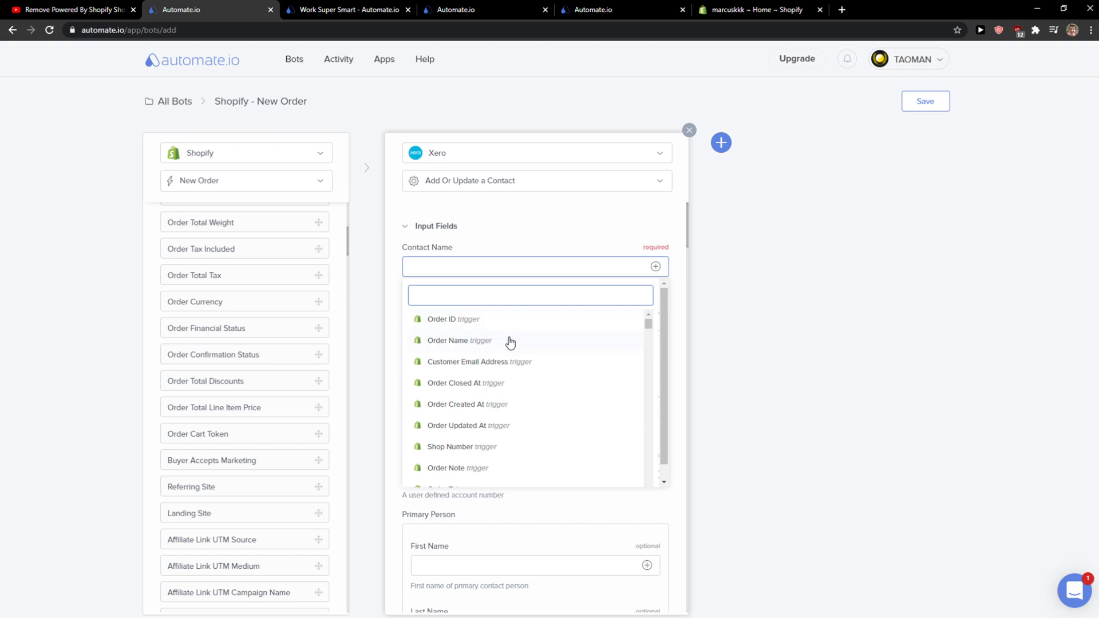
scroll(475, 409, down, 7)
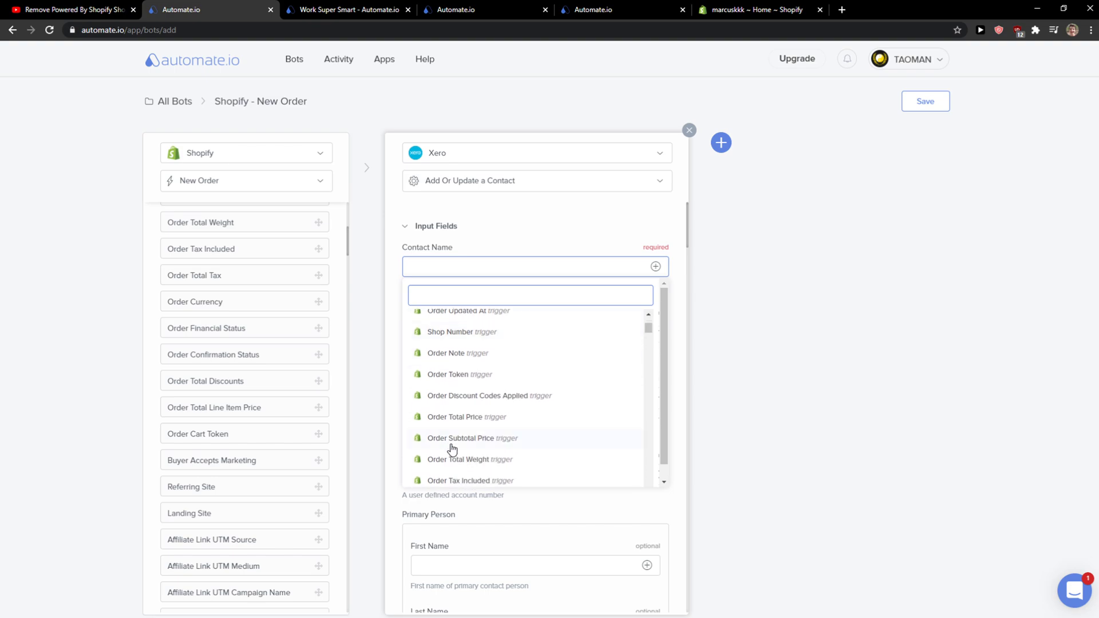
scroll(484, 421, down, 8)
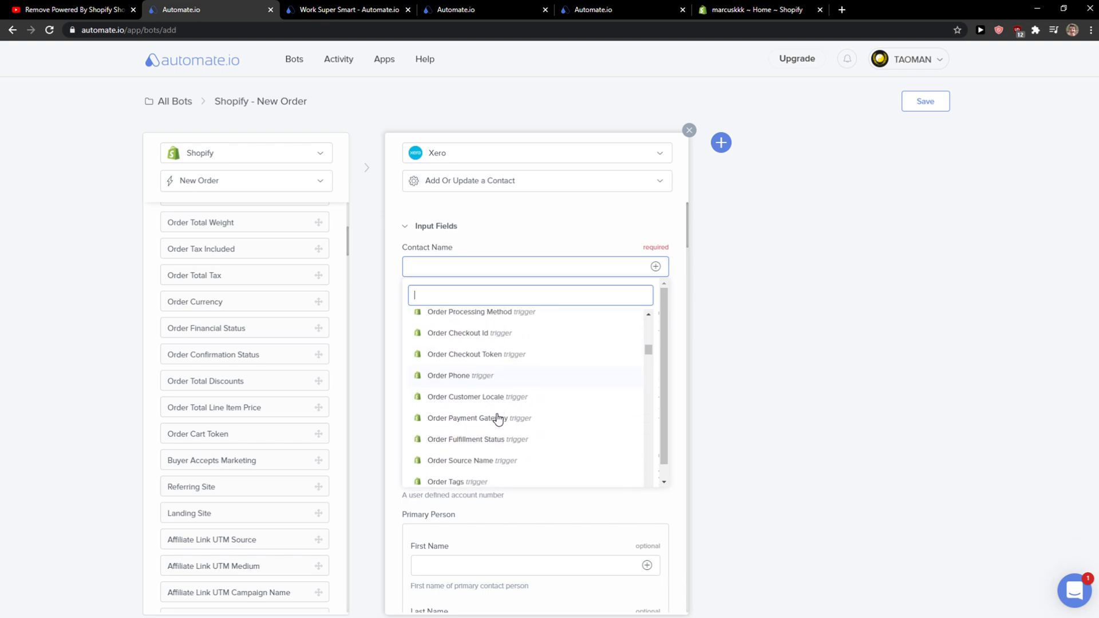
scroll(509, 401, up, 1)
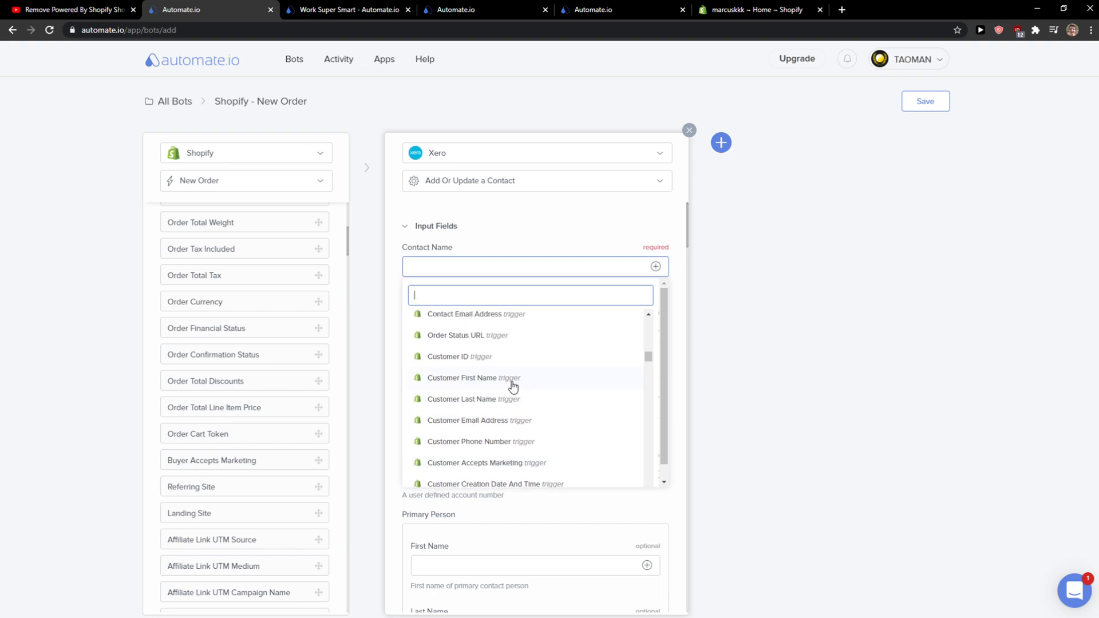
click(506, 380)
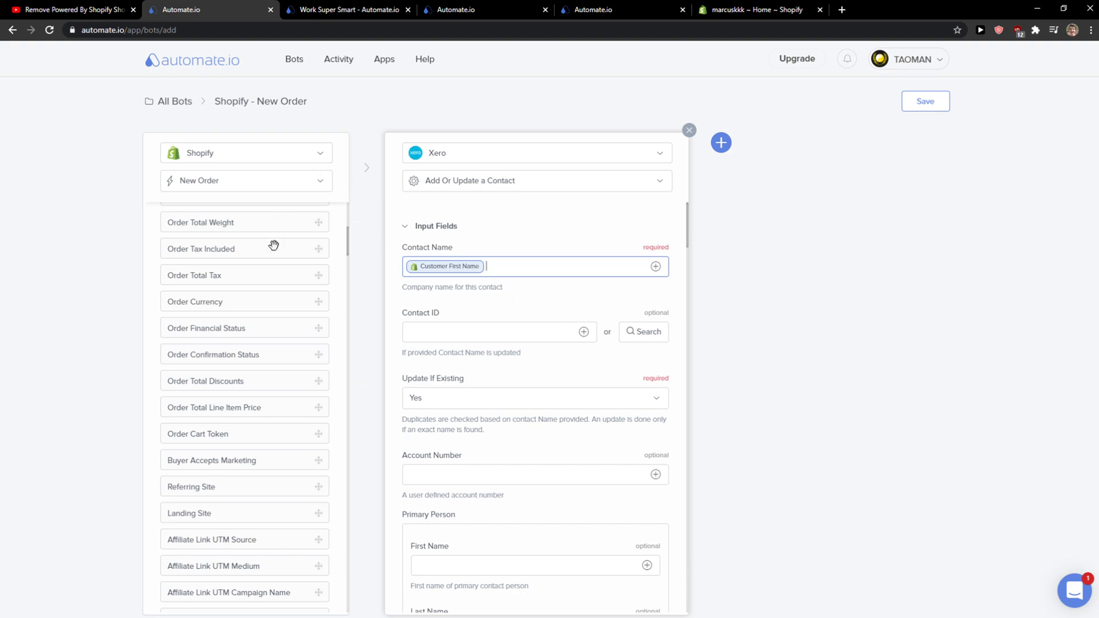
Step: Add the Shopify Customer Last Name field after the first name in the Xero Contact Name
scroll(278, 257, down, 12)
scroll(275, 258, up, 4)
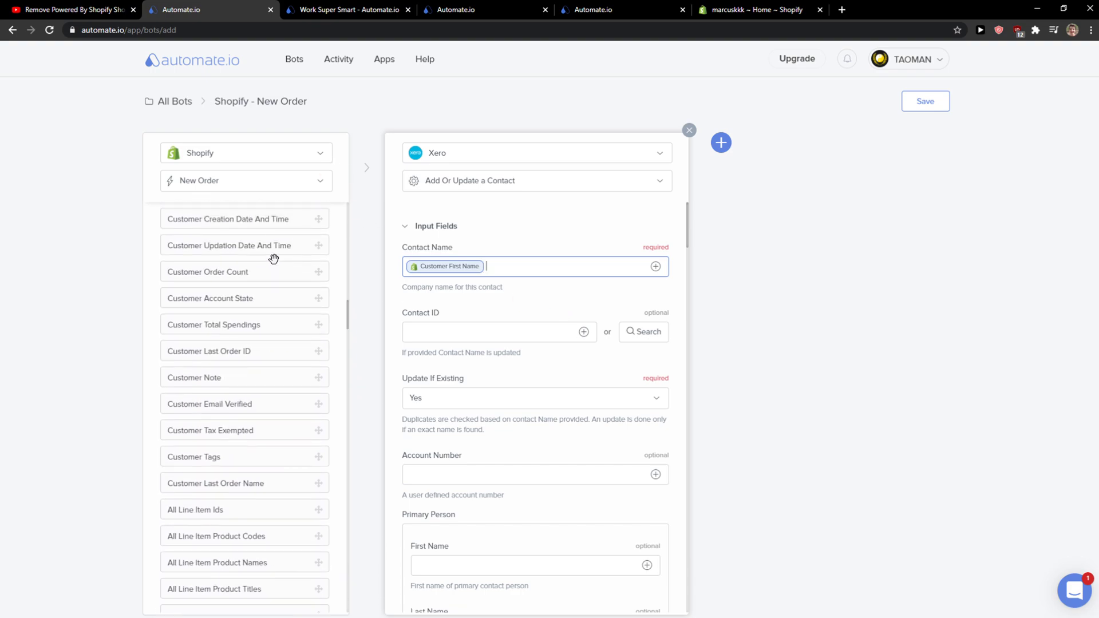
click(656, 266)
text(c)
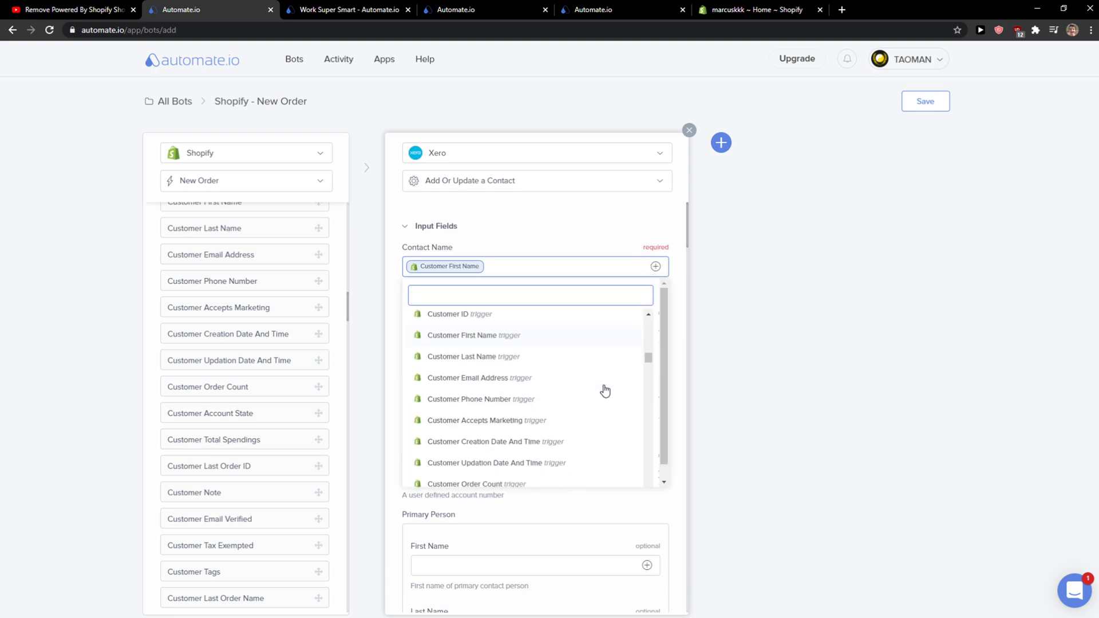
scroll(595, 372, down, 2)
text(ustomer la)
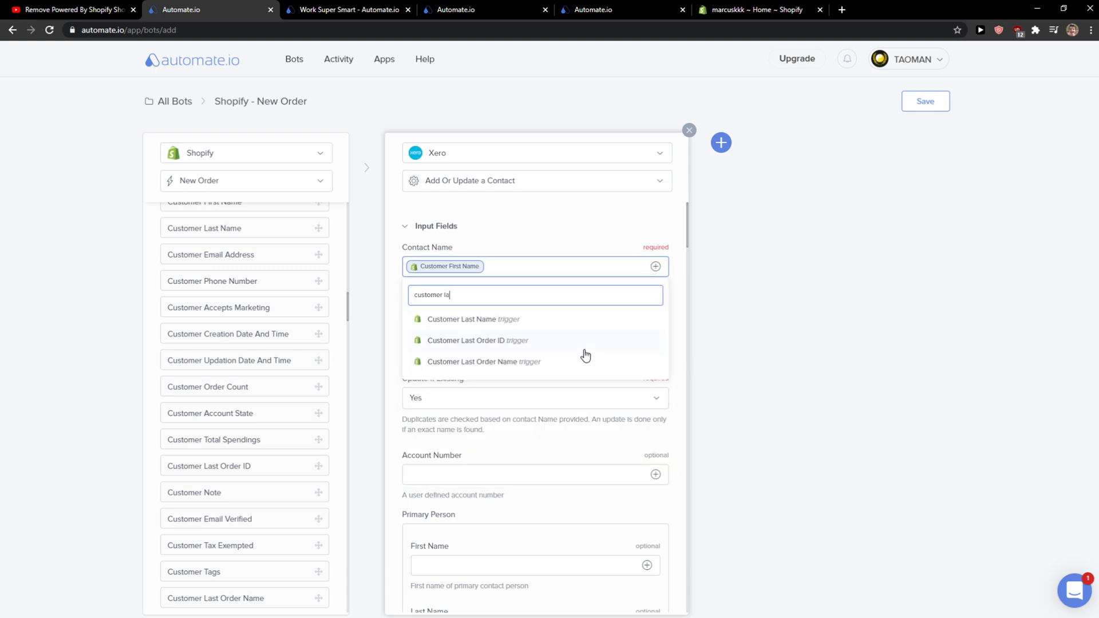
text(s)
click(601, 258)
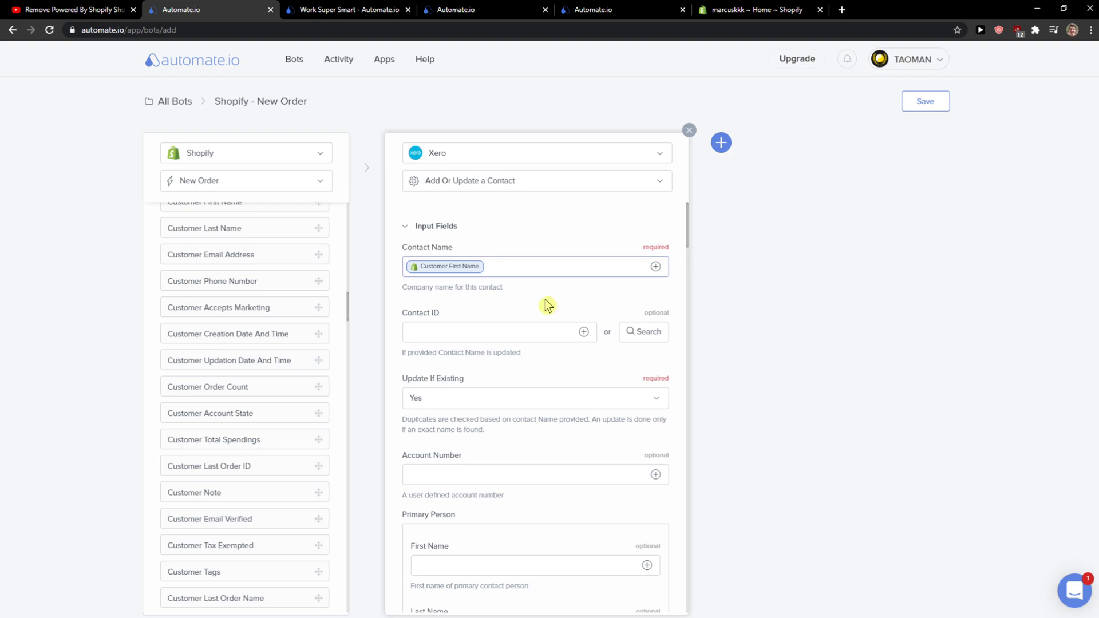
click(655, 266)
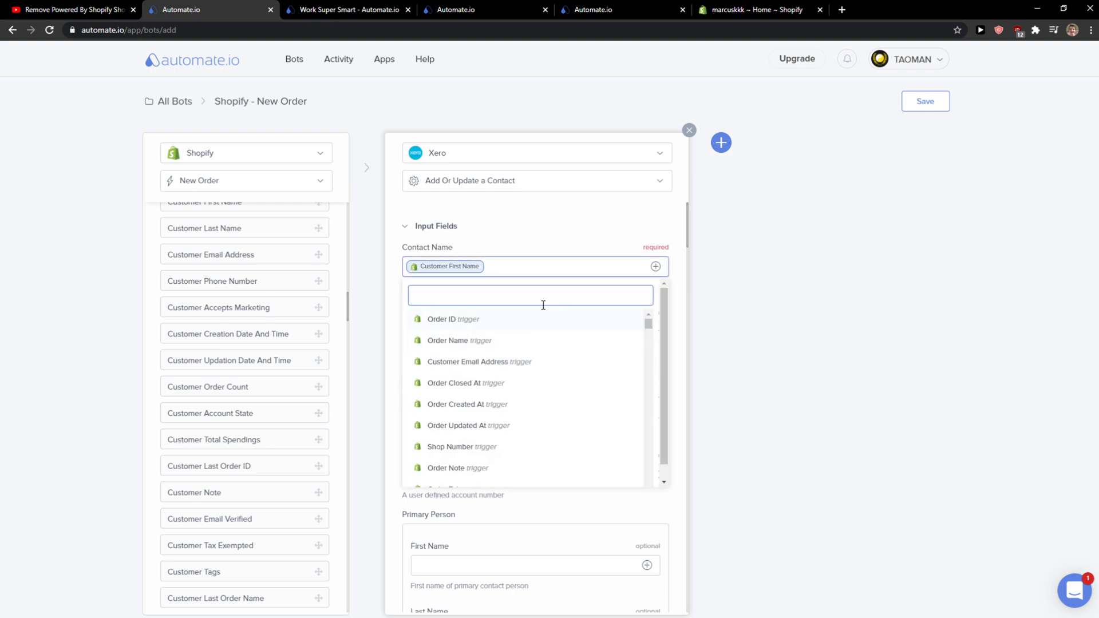
text(customer la)
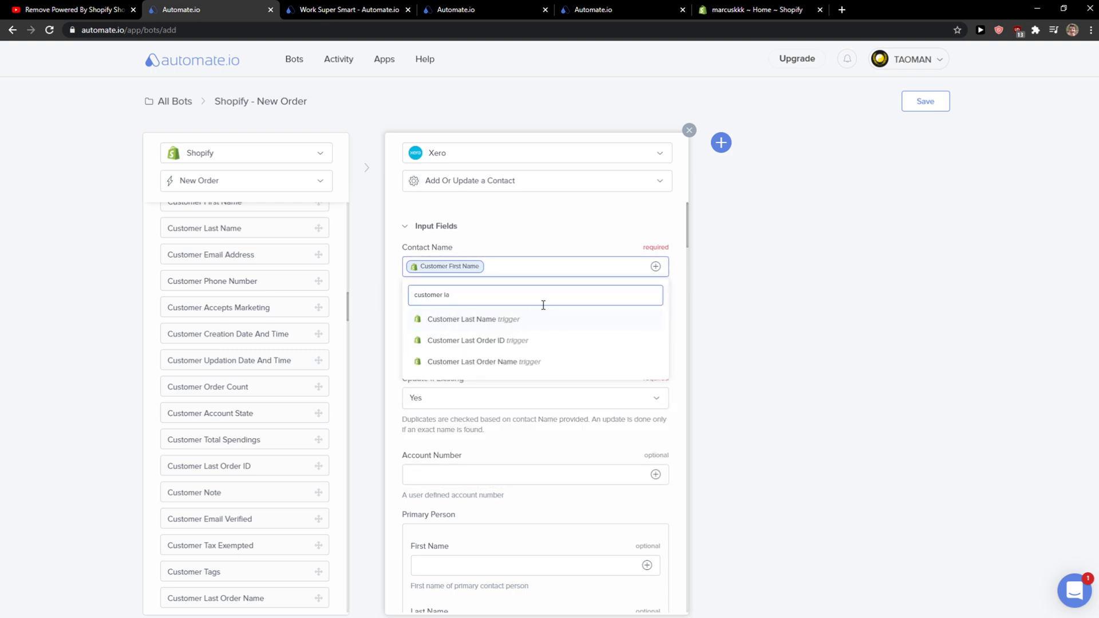
click(487, 319)
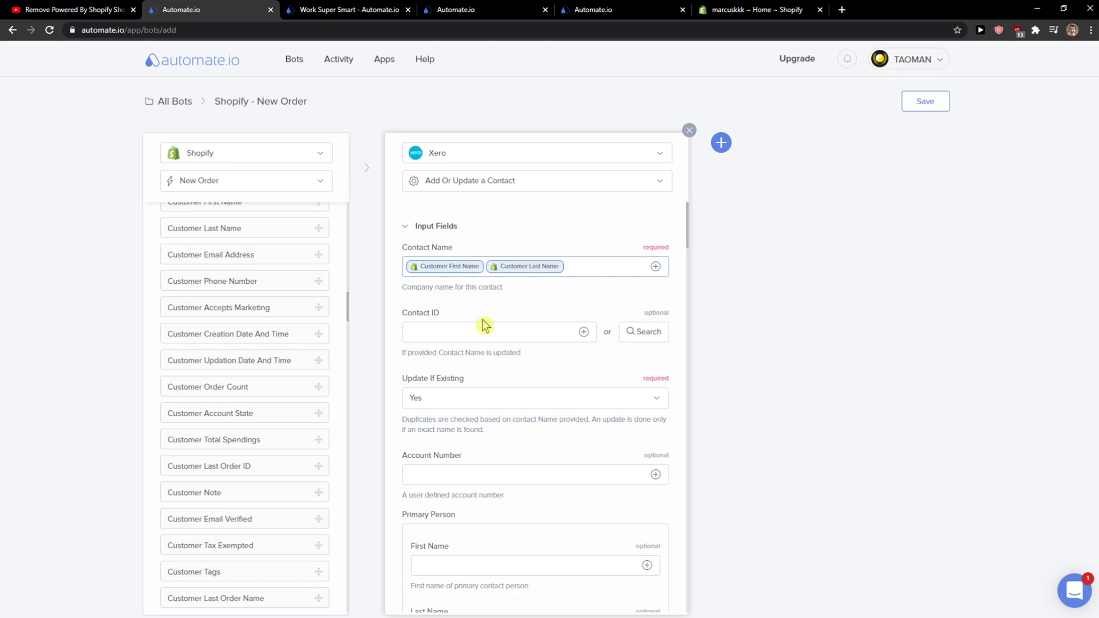
Step: Change the bot's Xero action to Add a Sales Invoice
click(511, 327)
scroll(511, 327, down, 5)
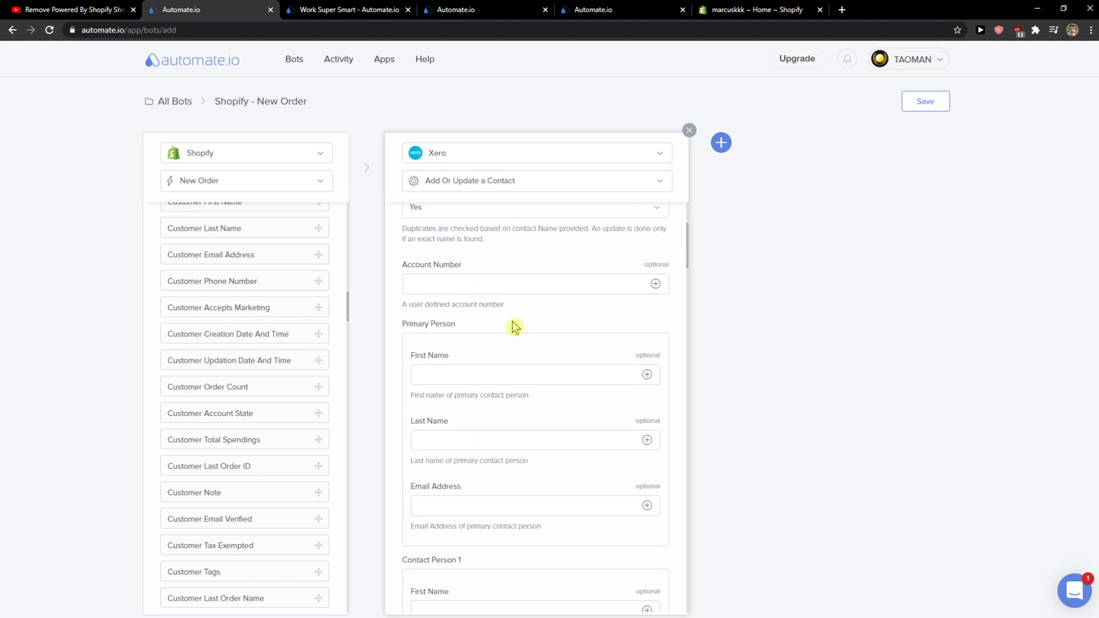
scroll(515, 327, up, 5)
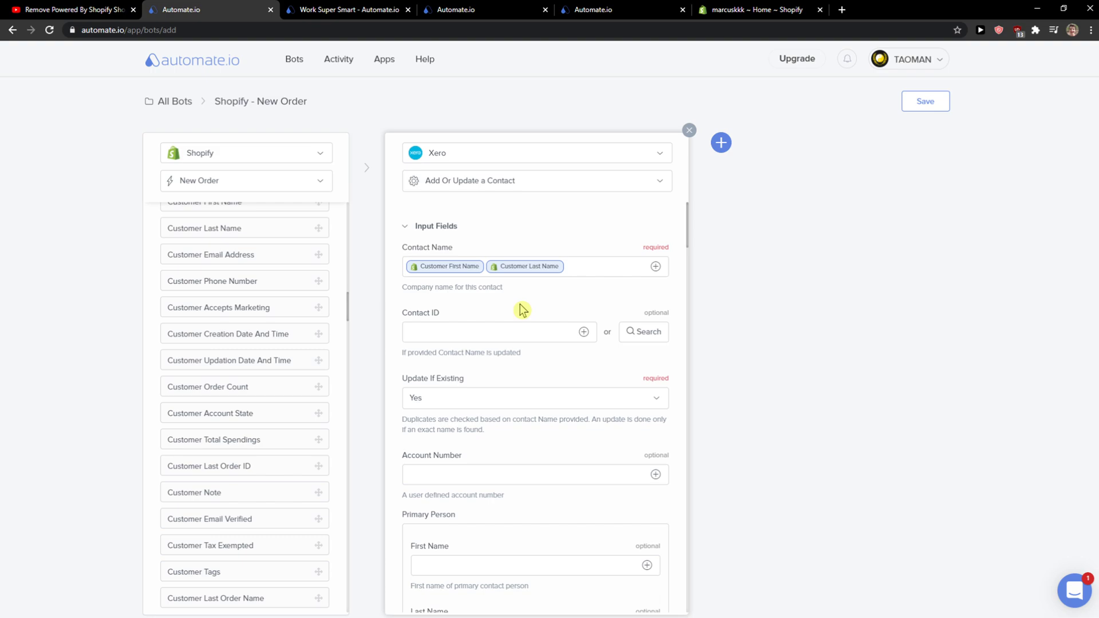
scroll(521, 312, down, 4)
scroll(522, 317, down, 6)
scroll(537, 301, up, 6)
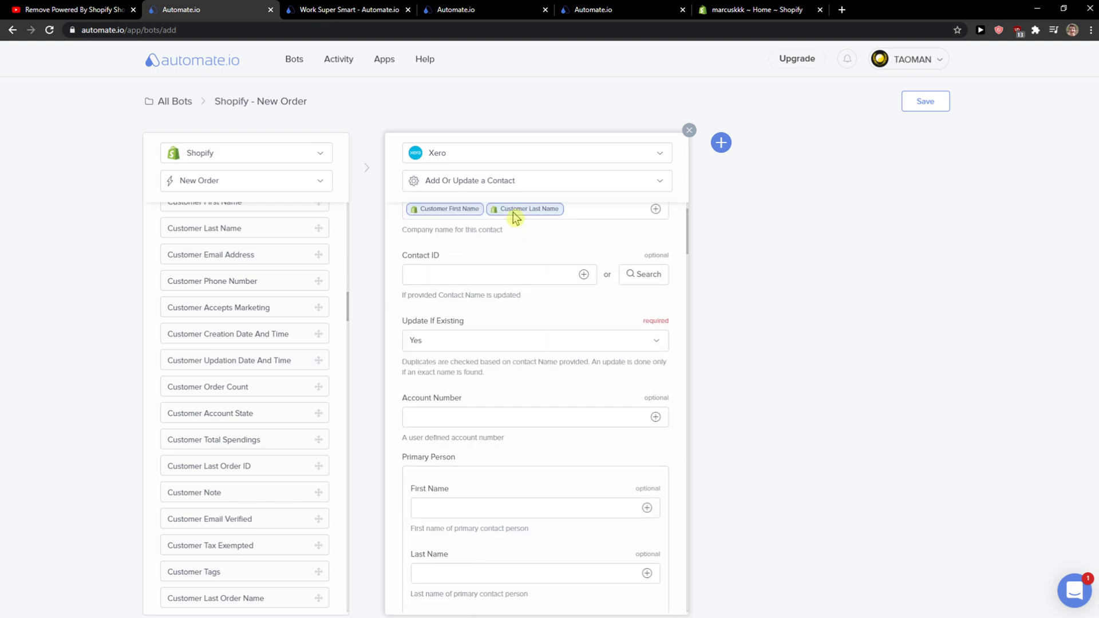
click(508, 180)
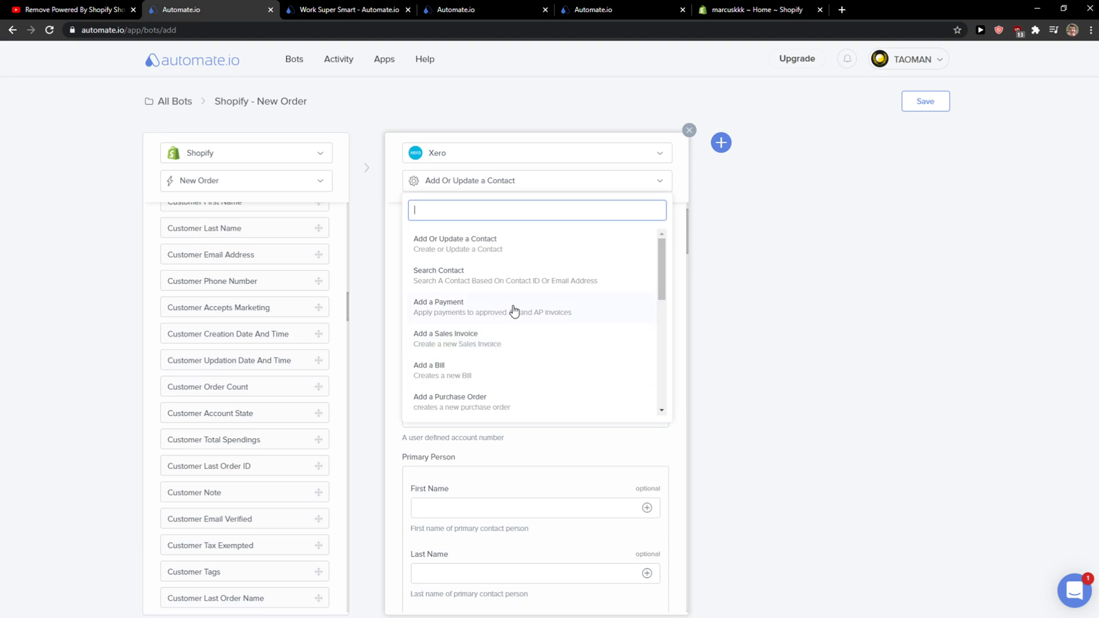
scroll(509, 332, down, 1)
click(518, 284)
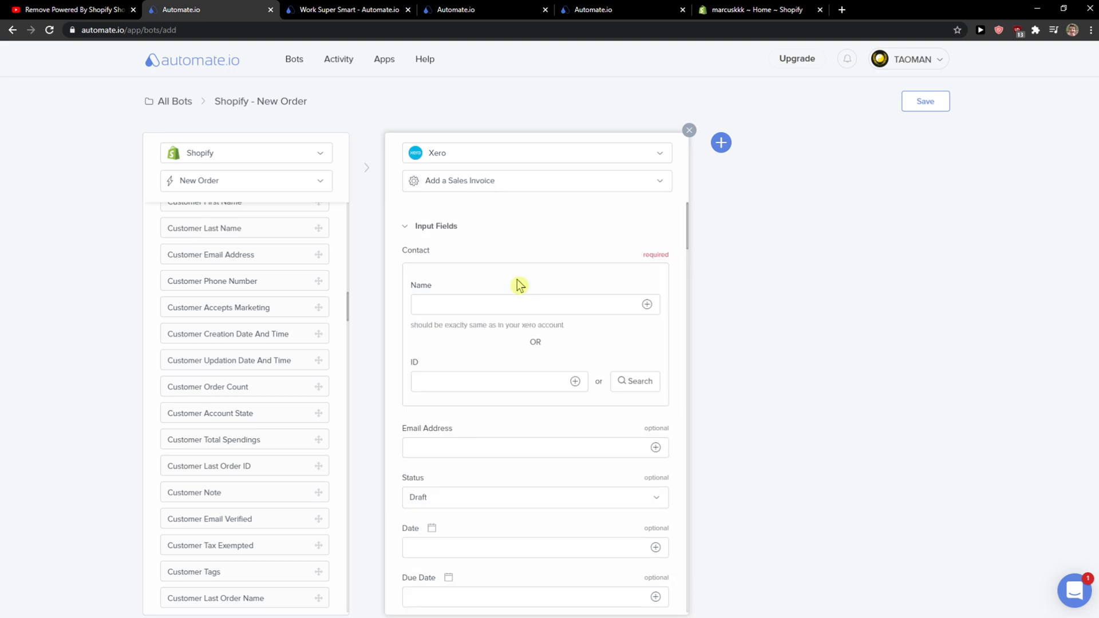
click(533, 302)
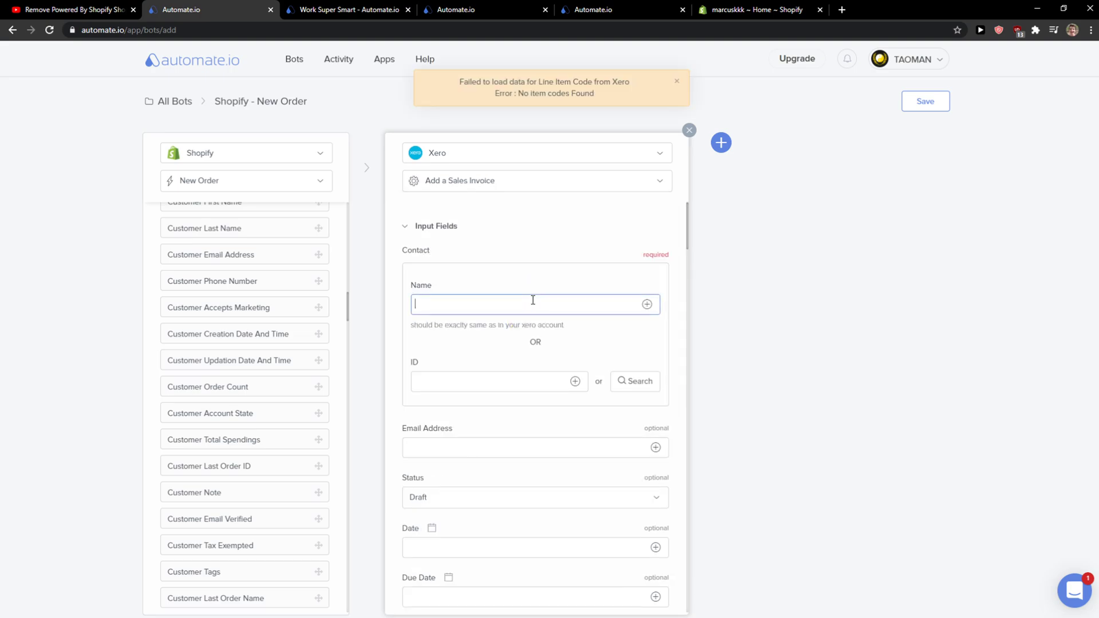
click(648, 307)
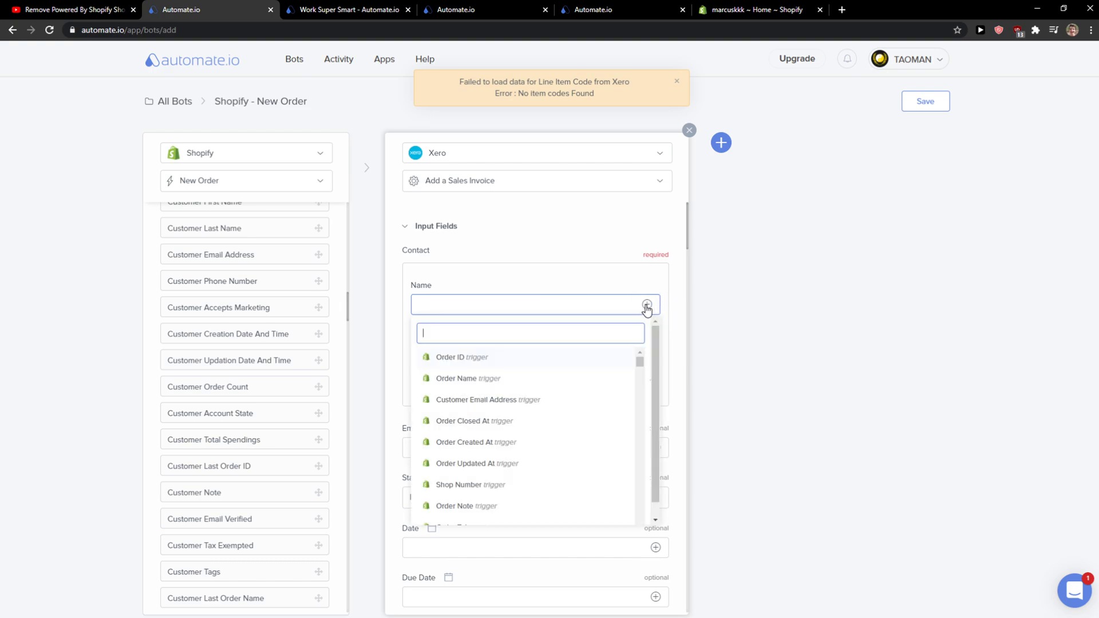
scroll(551, 432, down, 2)
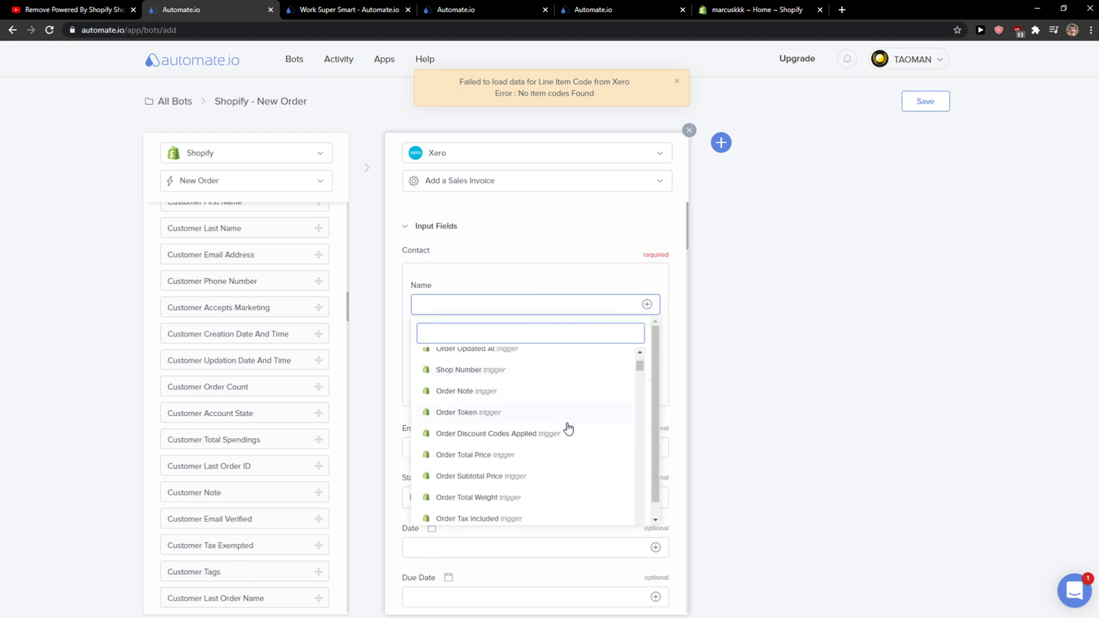
scroll(579, 427, down, 2)
scroll(584, 416, up, 3)
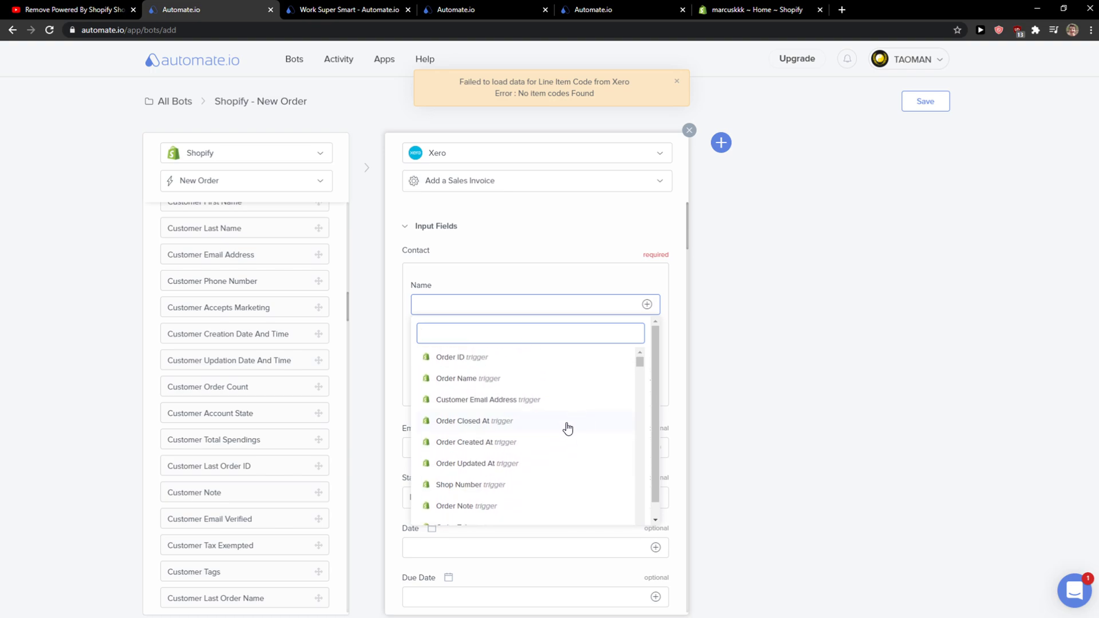
scroll(537, 391, down, 5)
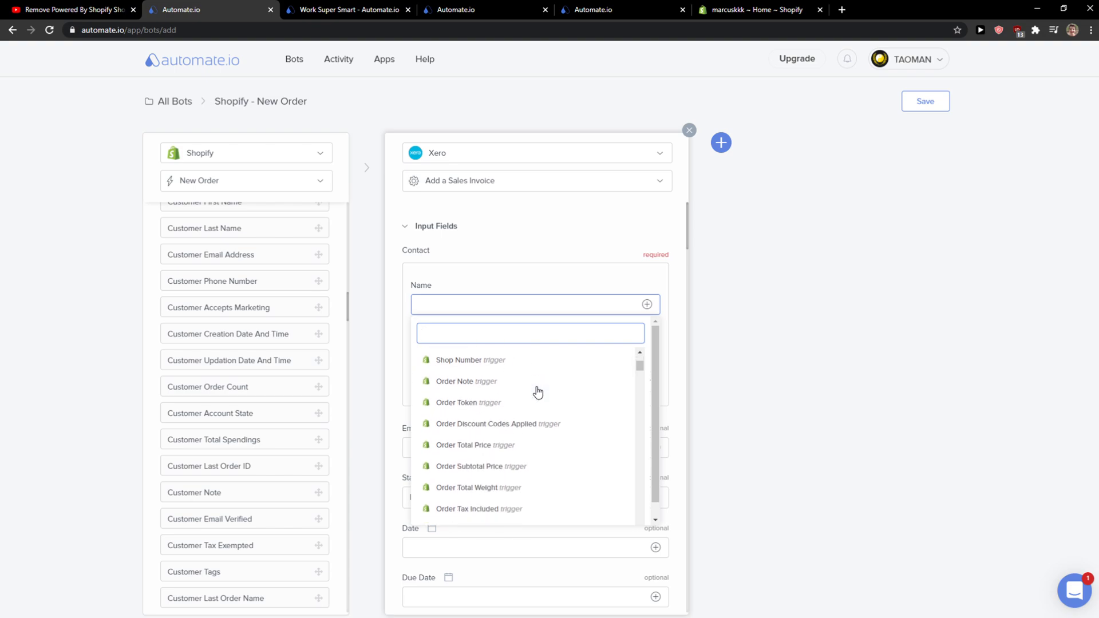
click(856, 359)
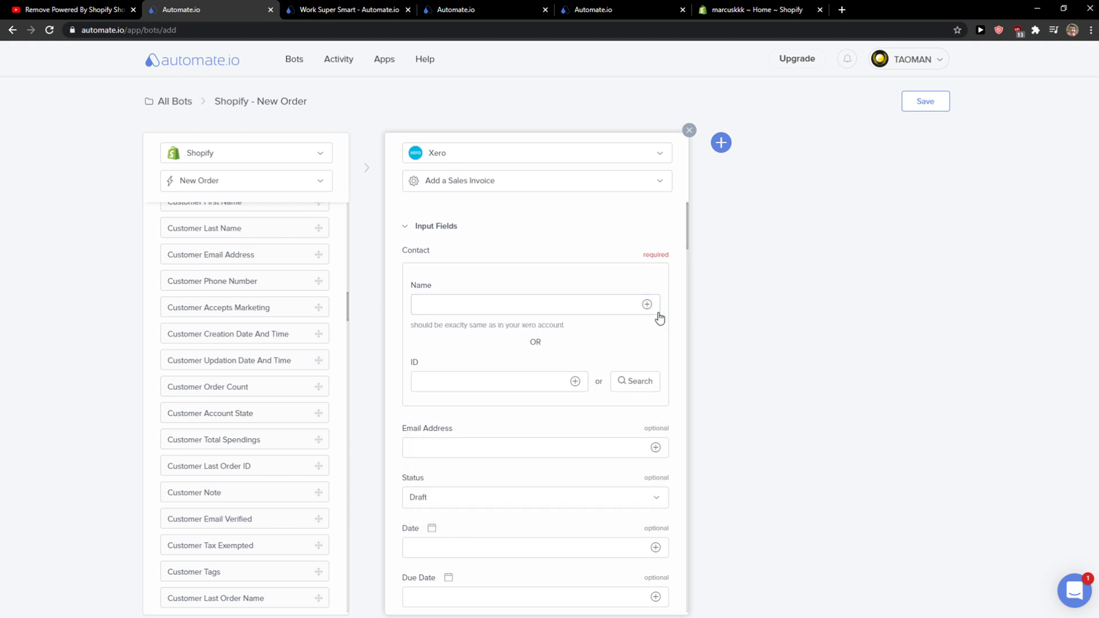
Step: Map the sales invoice's contact Name to the Shopify Customer First Name followed by Customer Last Name
click(646, 305)
scroll(527, 386, down, 3)
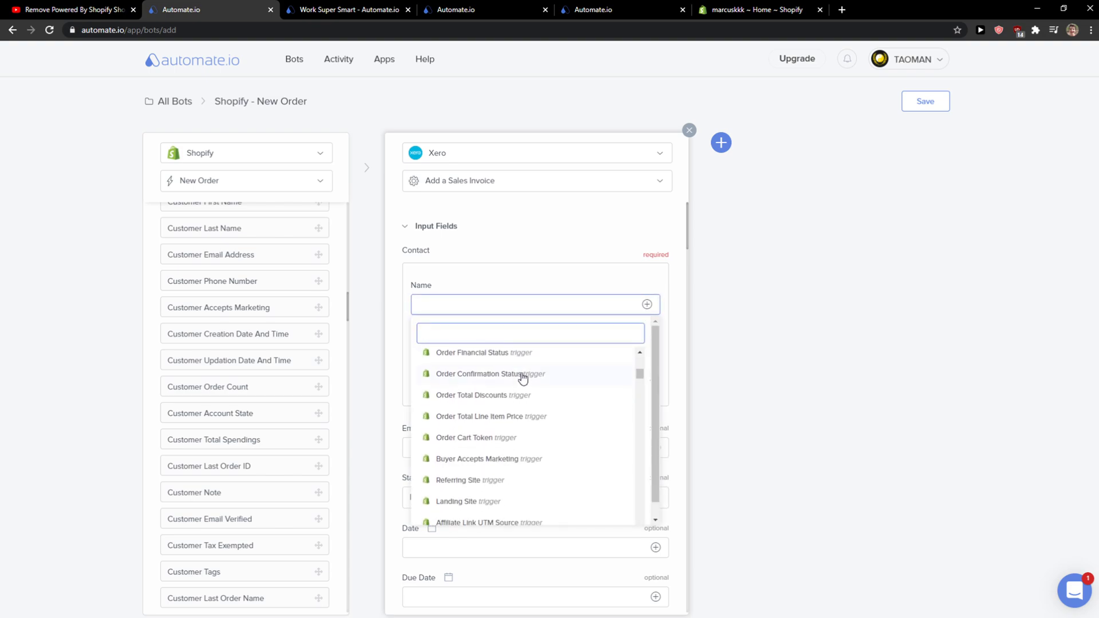
text(cust)
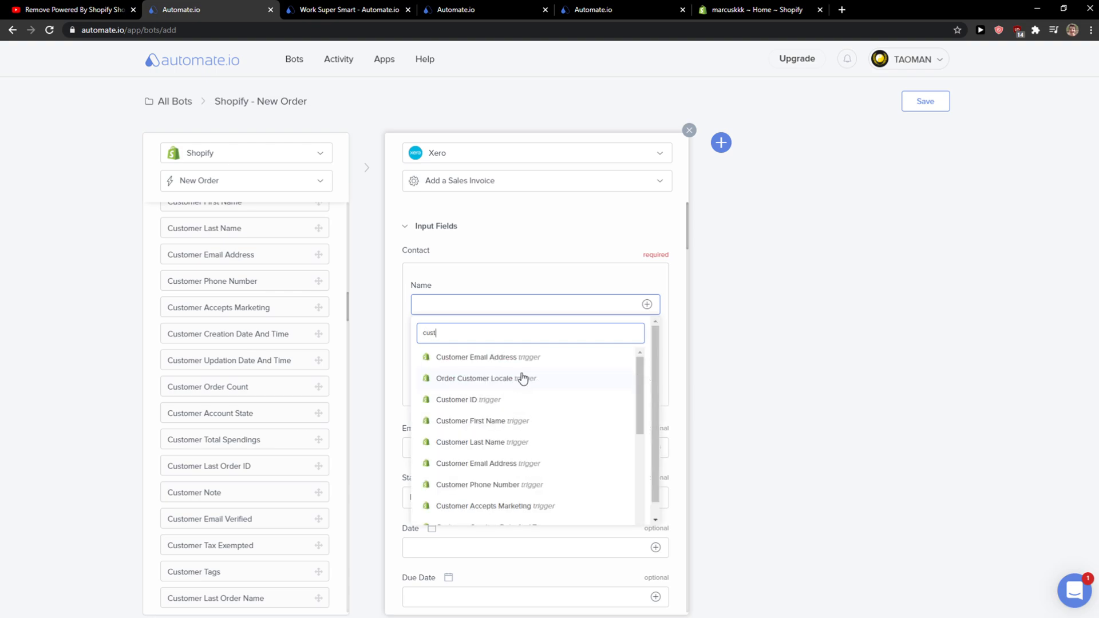
text(omer fi)
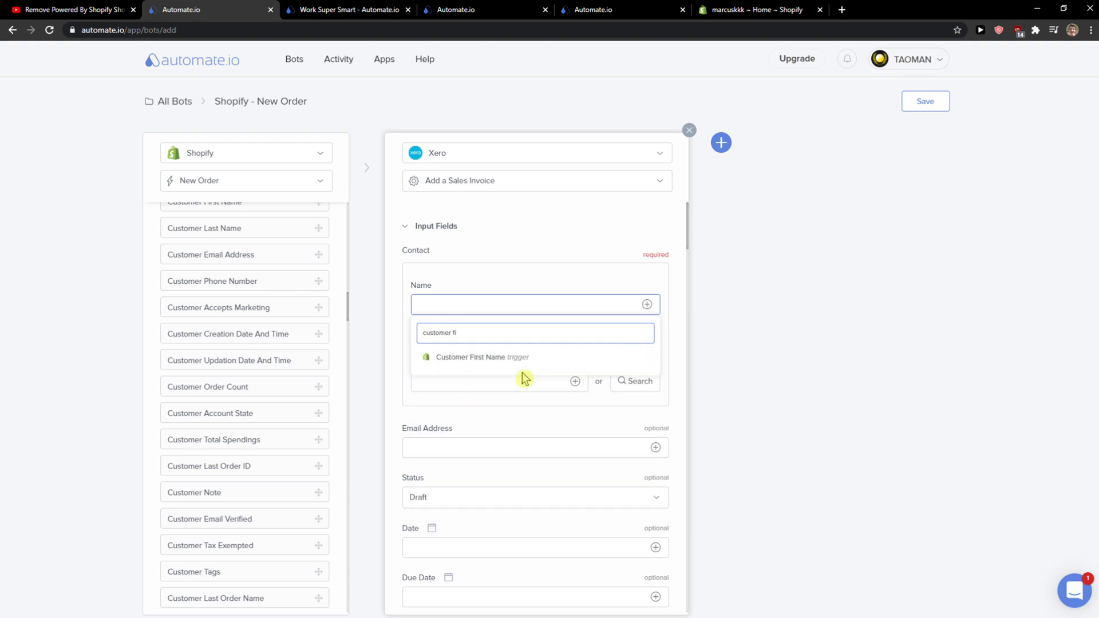
click(521, 367)
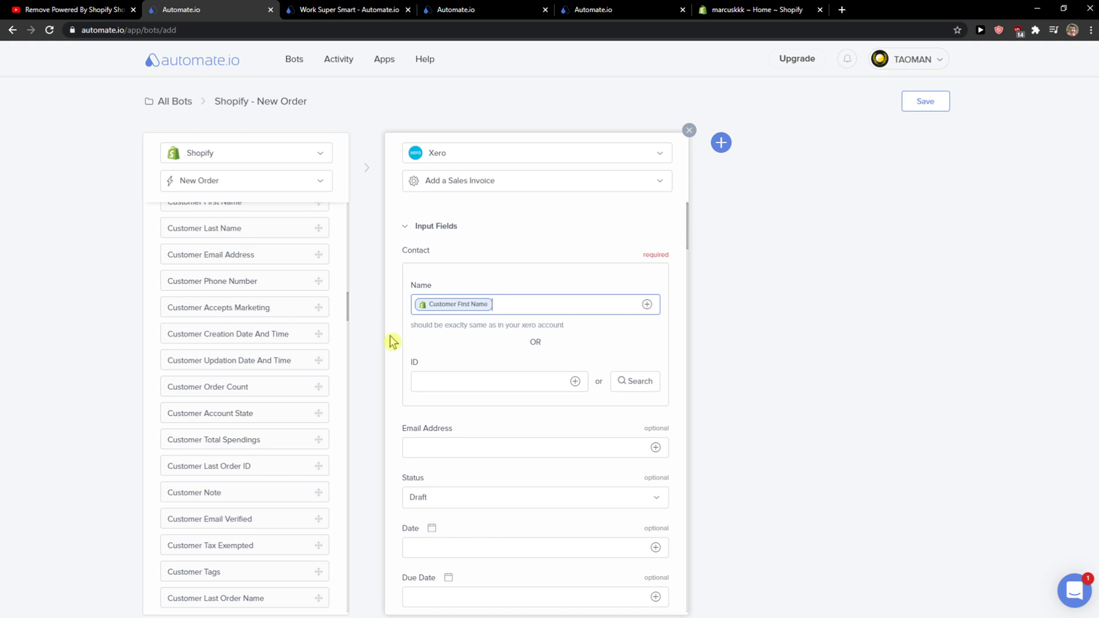
click(645, 305)
text(cus)
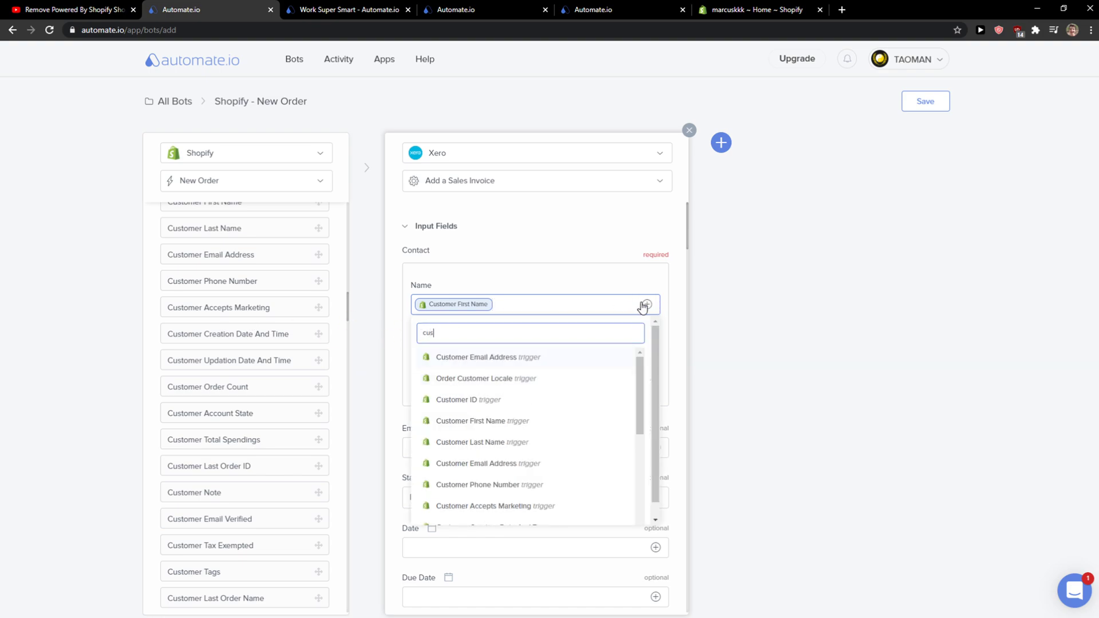
text(tomer last)
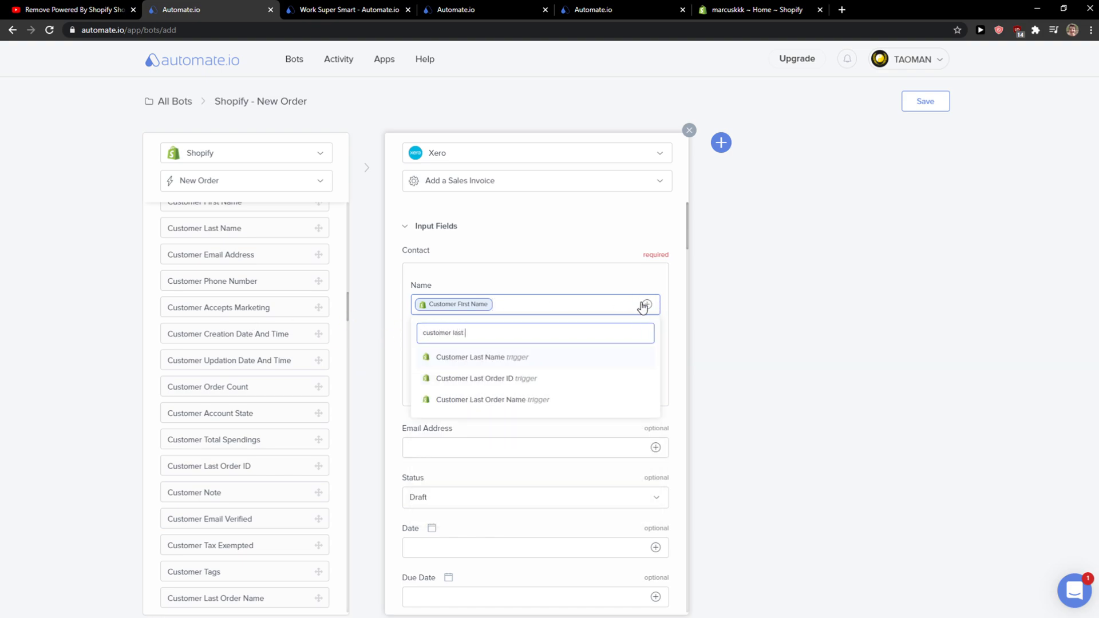
click(595, 359)
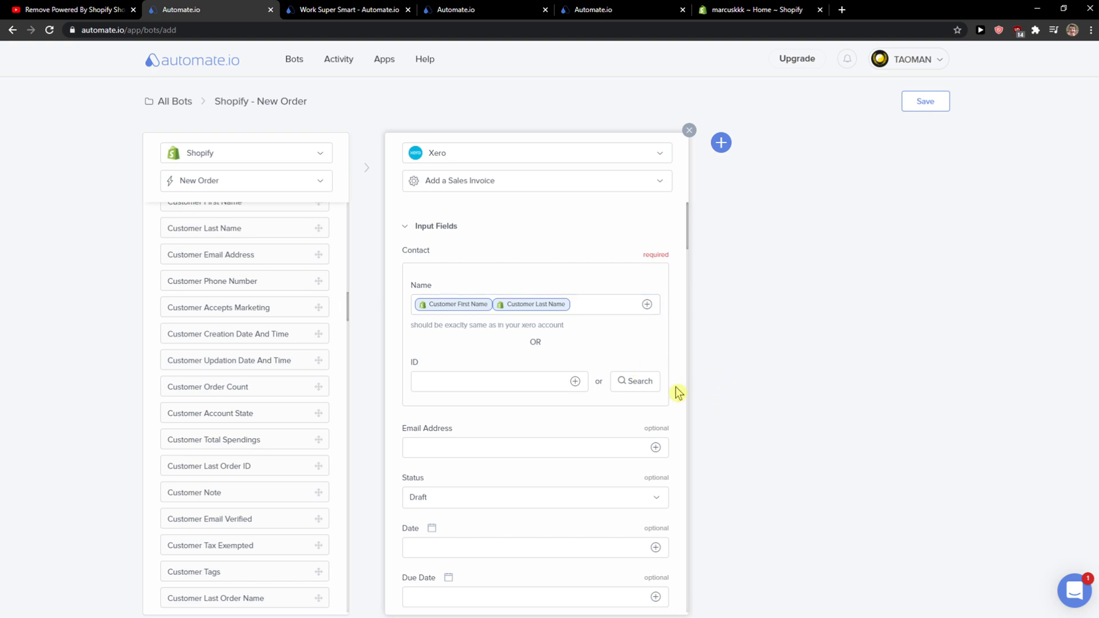
Step: Map the sales invoice's Email Address to the Shopify Customer Email Address field
click(533, 450)
scroll(581, 342, down, 4)
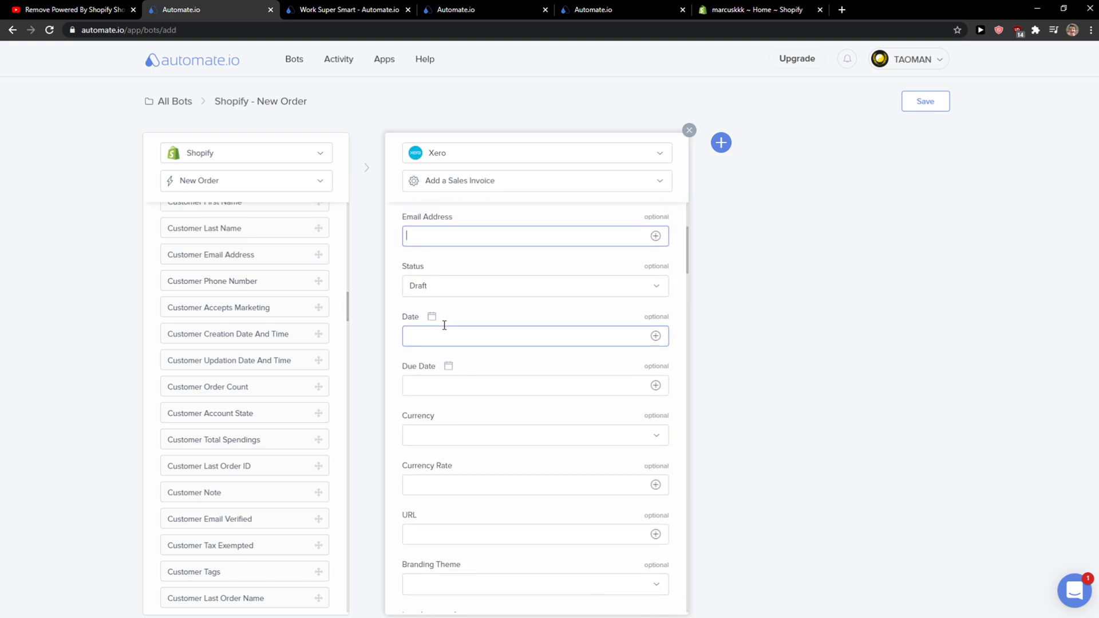
scroll(572, 298, up, 1)
click(655, 275)
scroll(579, 332, down, 2)
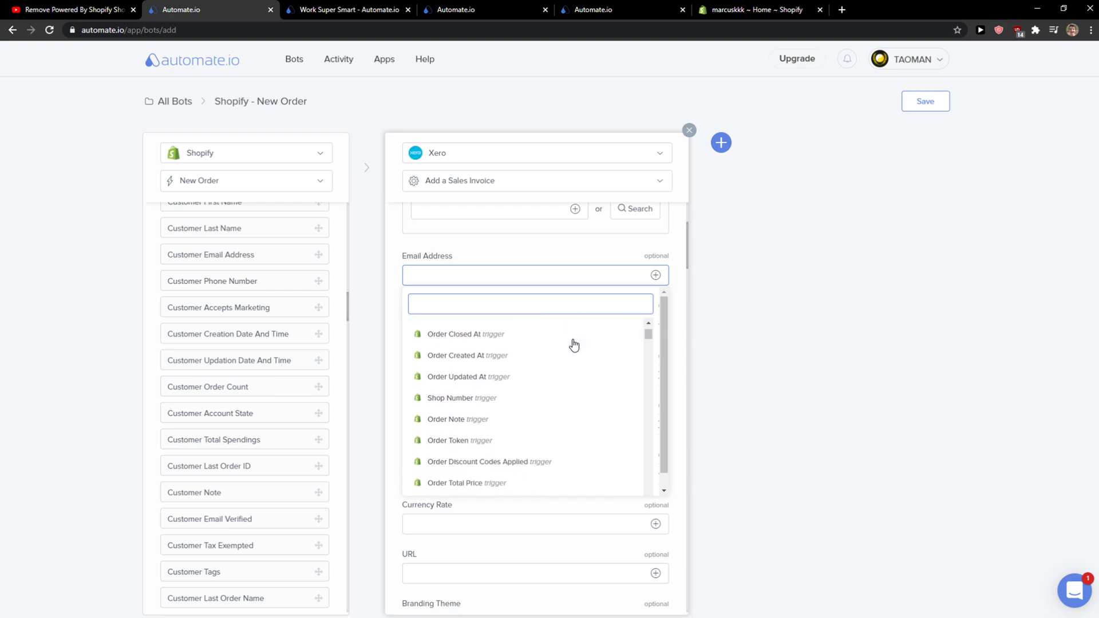
scroll(575, 344, down, 6)
text(ema)
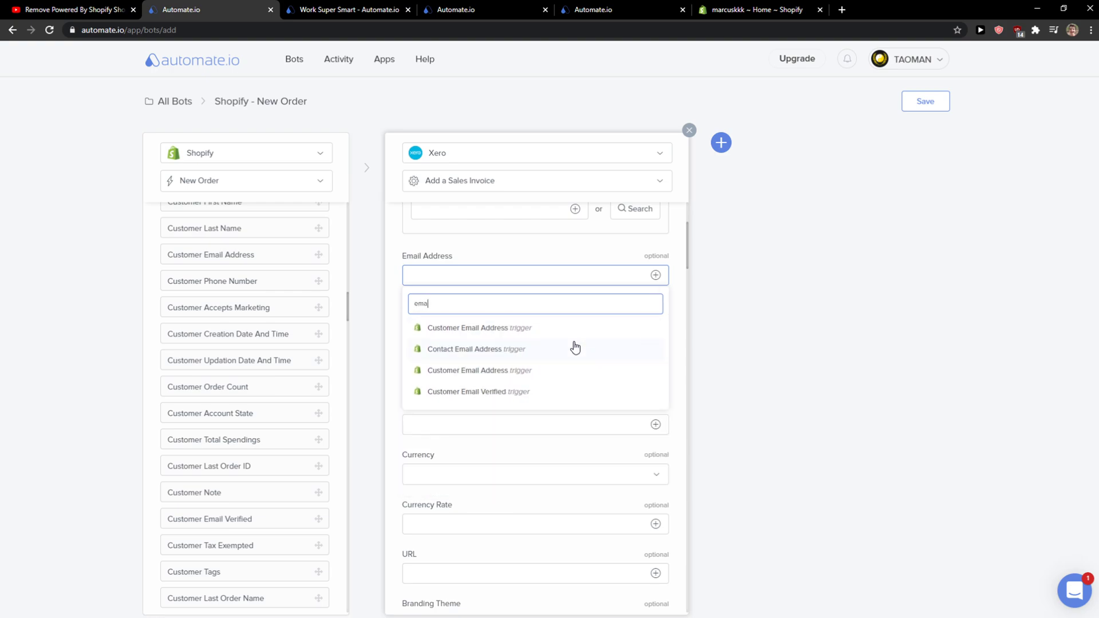
click(549, 329)
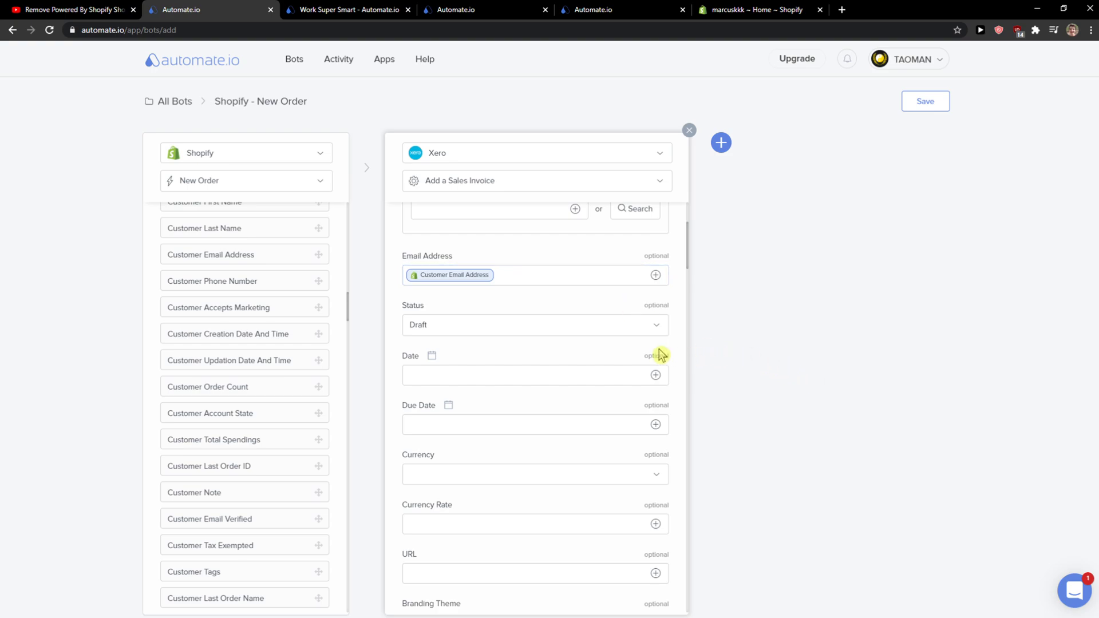
Step: Look through the remaining Xero sales invoice fields, including the available Line Item Code options for Line Item 1
scroll(550, 395, down, 1)
scroll(596, 381, down, 3)
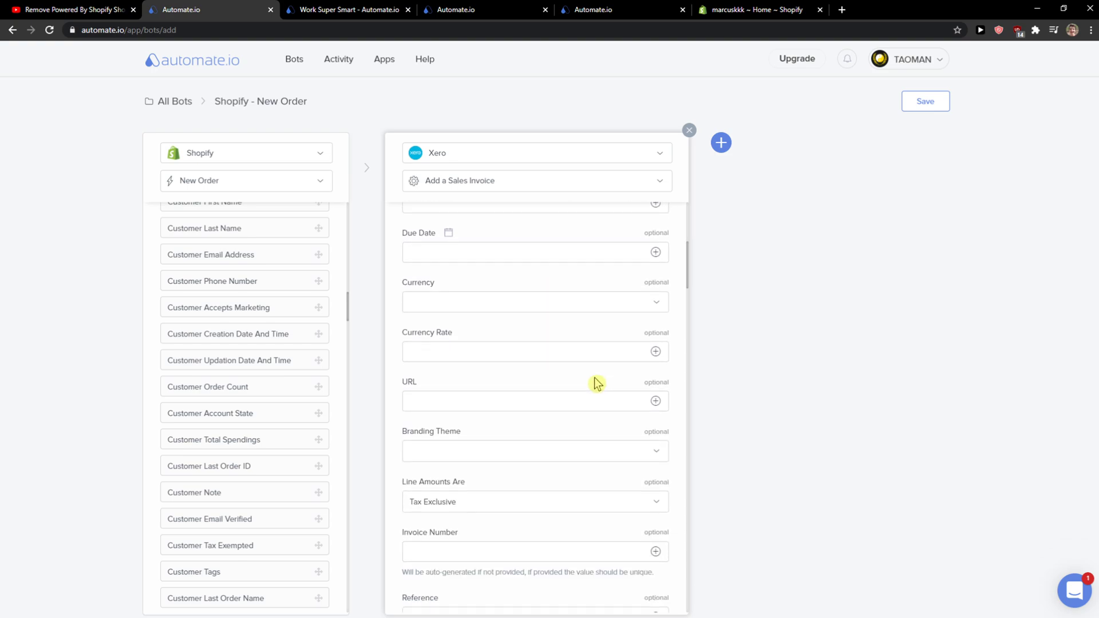
scroll(596, 384, down, 5)
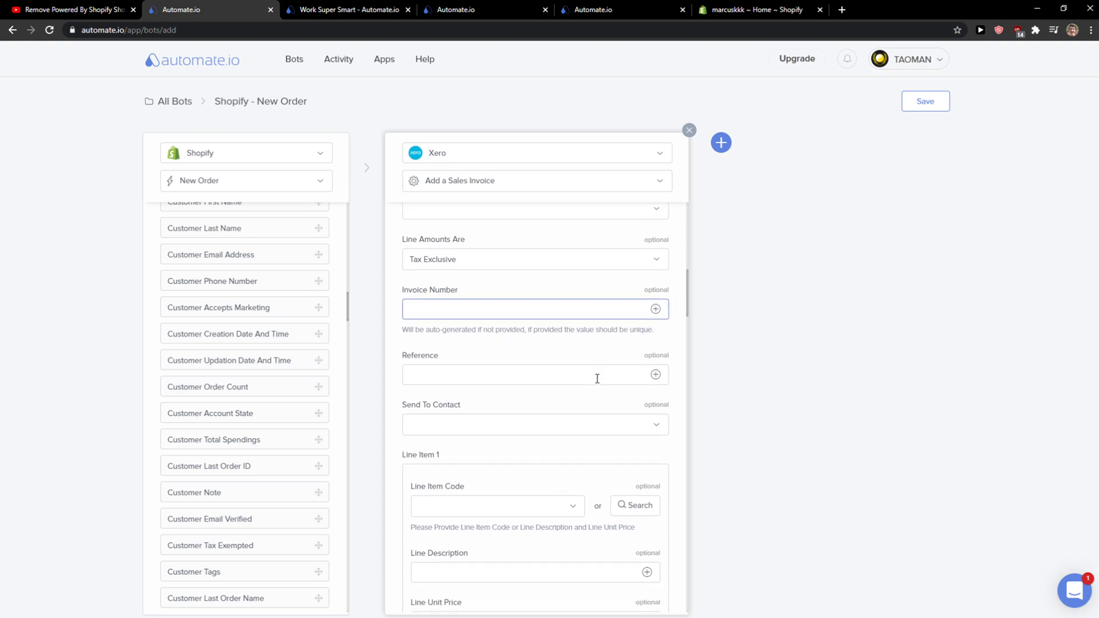
scroll(605, 372, down, 2)
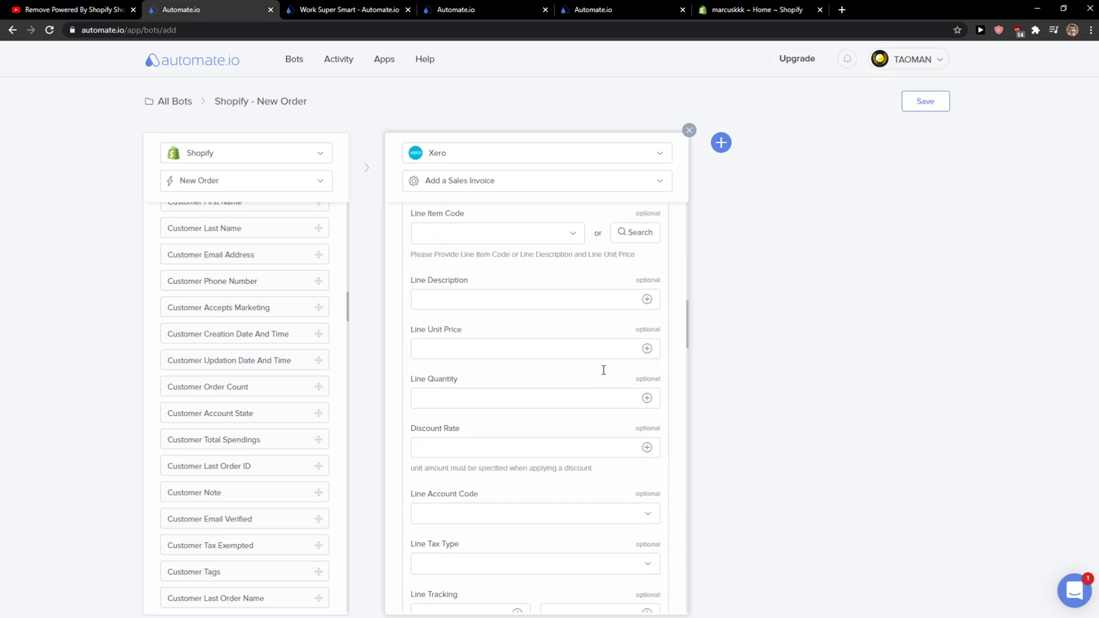
scroll(603, 368, up, 2)
click(554, 350)
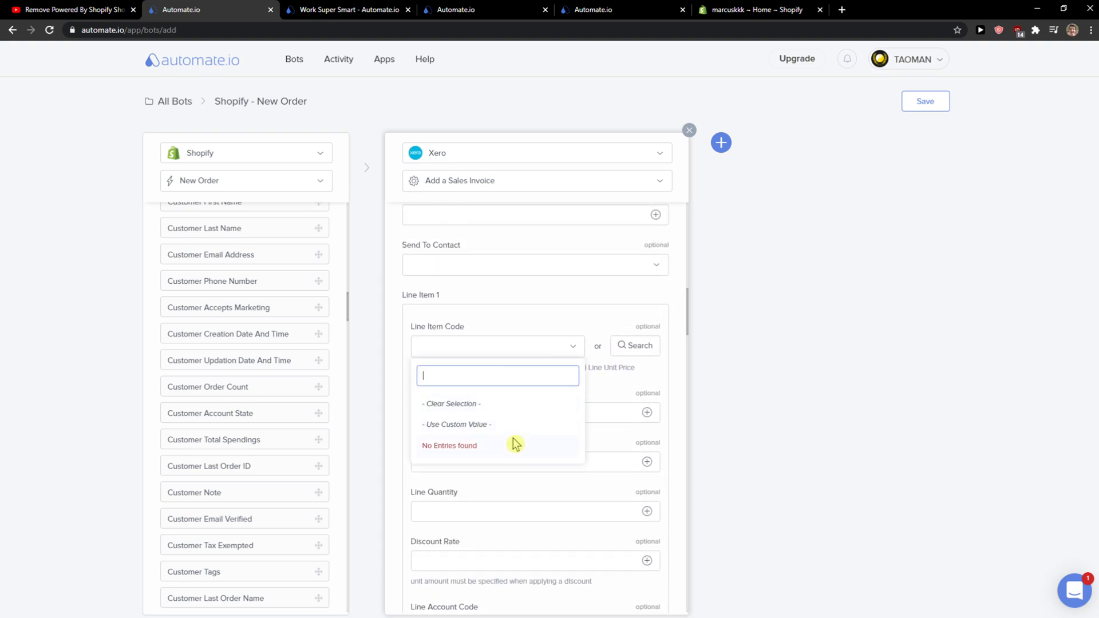
scroll(601, 361, down, 6)
scroll(633, 377, down, 1)
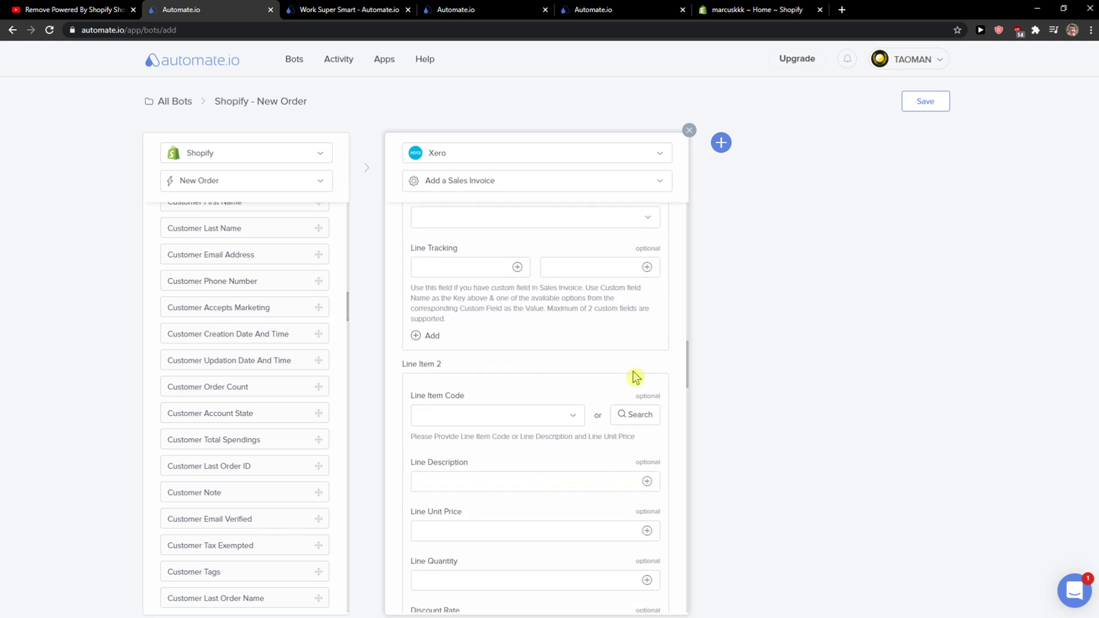
scroll(616, 277, up, 10)
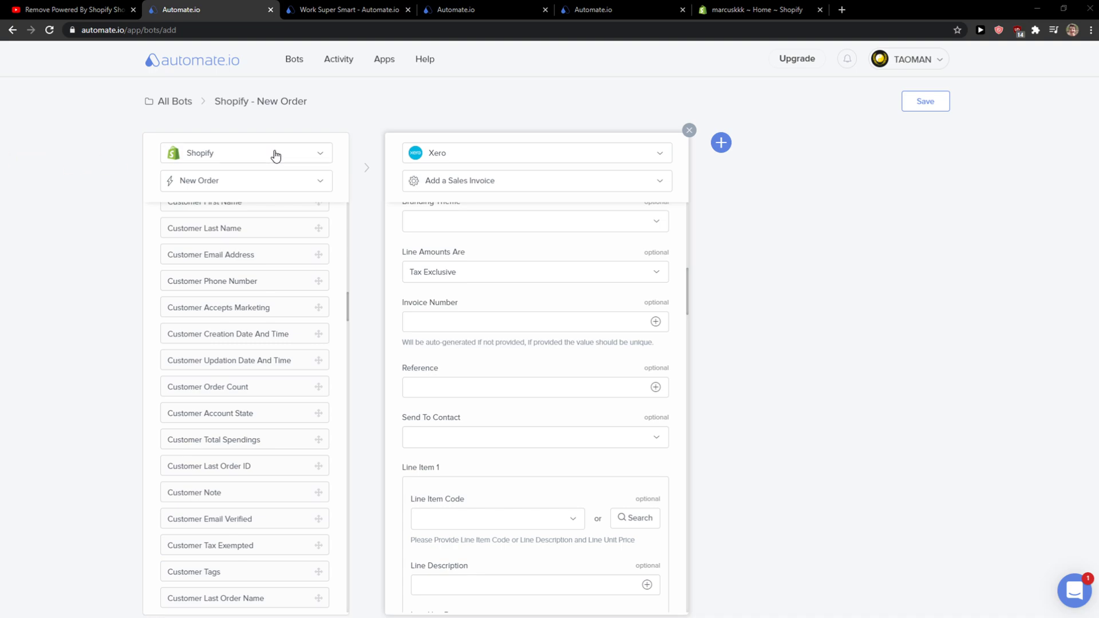
Step: Change the Shopify trigger to New Paid Order
click(256, 189)
scroll(306, 288, down, 2)
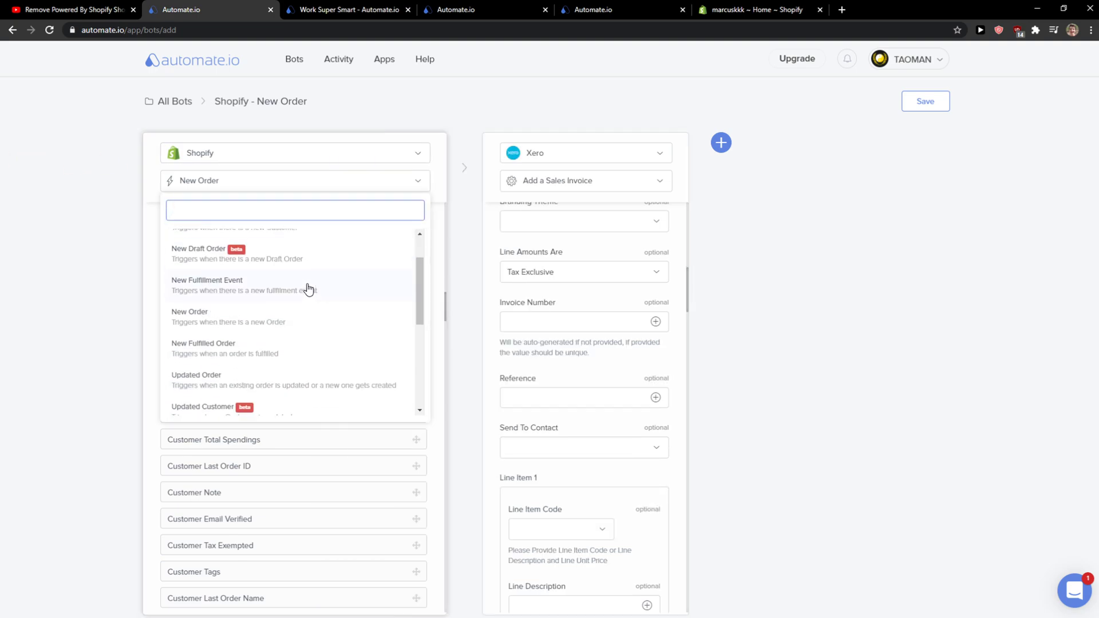
scroll(307, 289, up, 1)
scroll(314, 288, down, 3)
scroll(316, 288, down, 2)
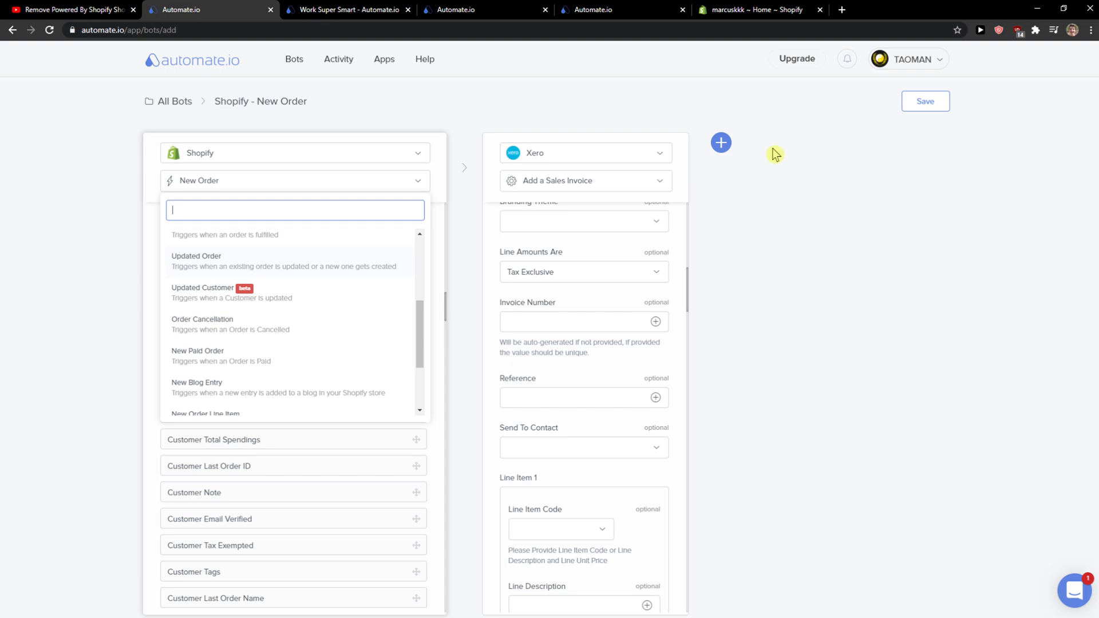
scroll(277, 322, down, 2)
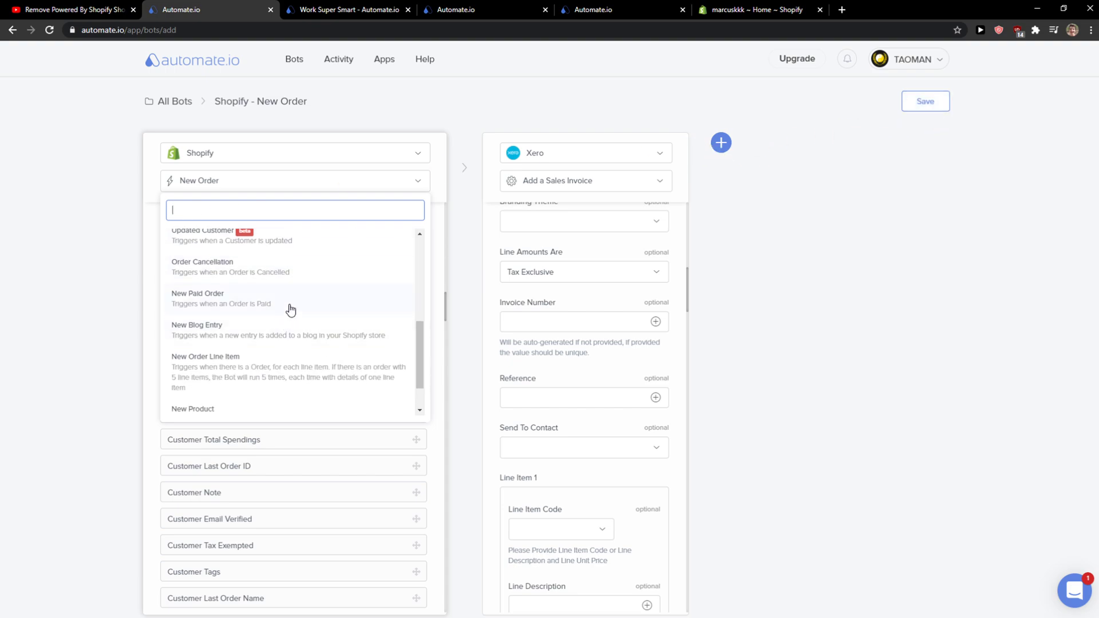
click(289, 302)
scroll(181, 231, up, 10)
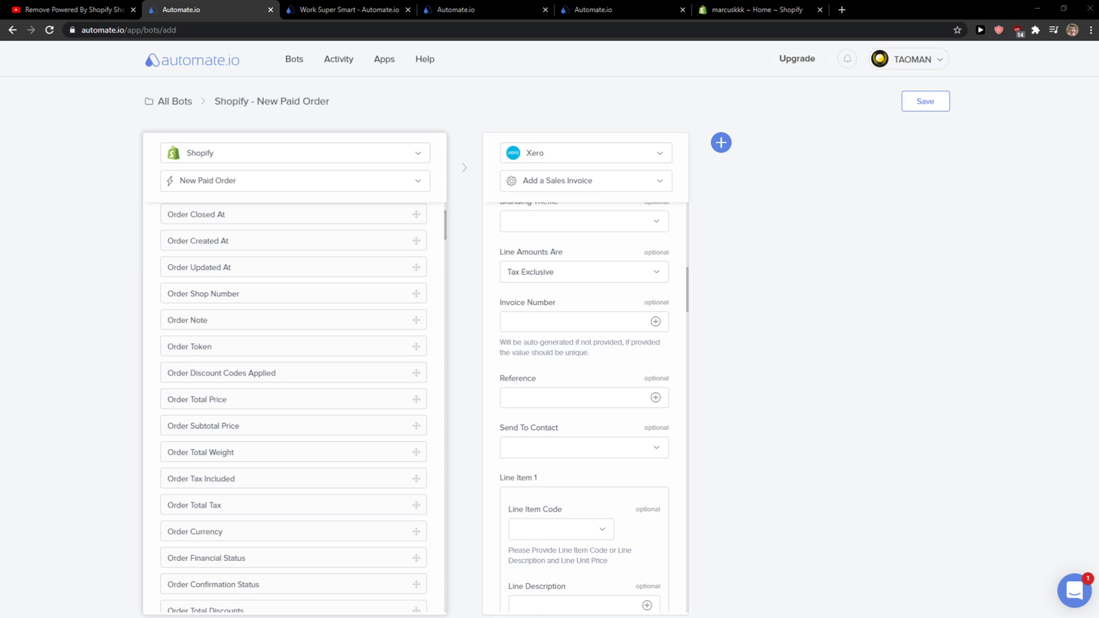
Step: Change the bot's Xero action to Search Contact
click(625, 182)
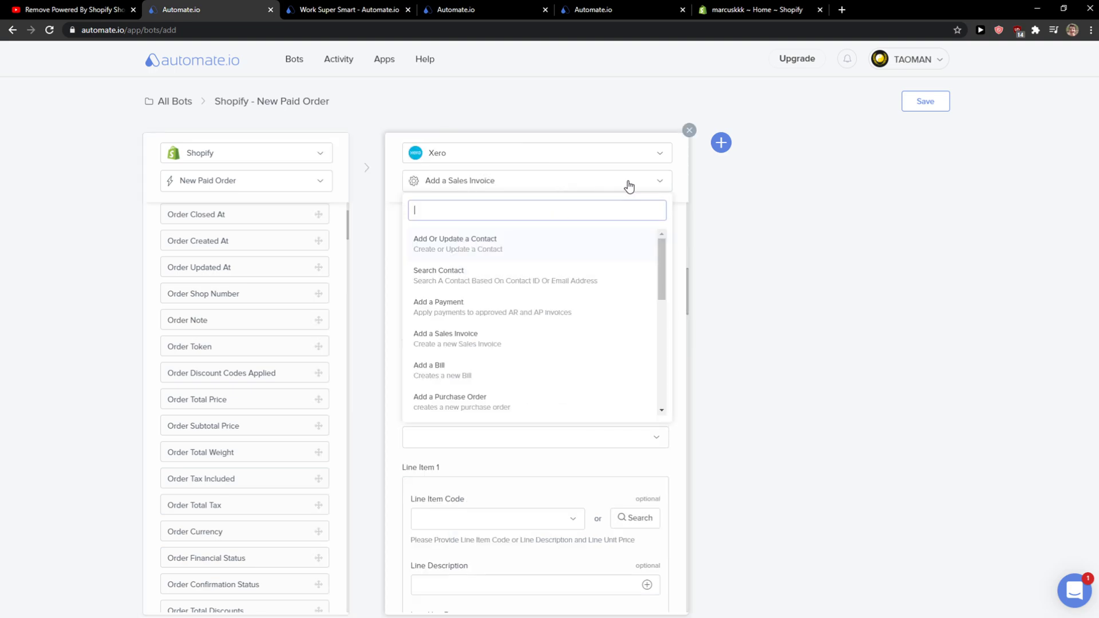
text(sea)
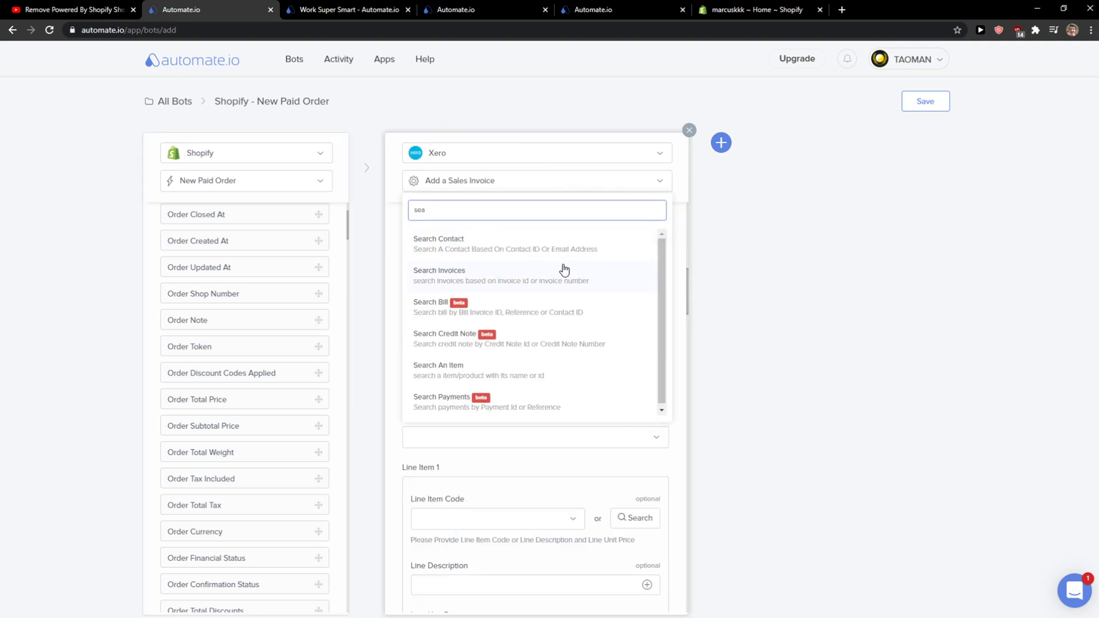
click(605, 257)
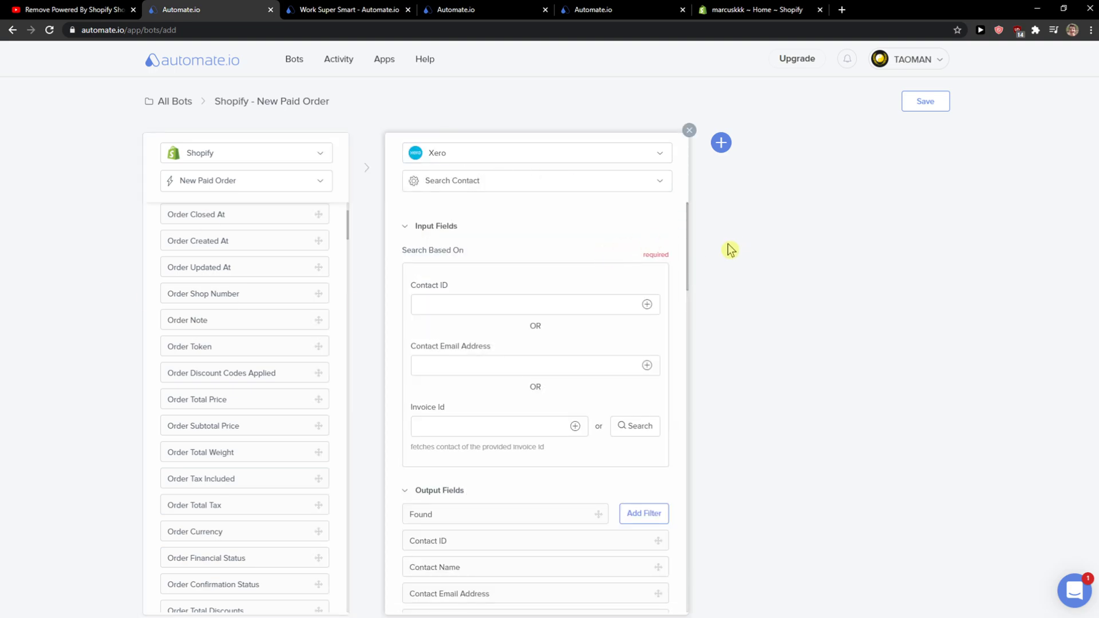
Step: Add a second Xero action that adds a sales invoice after the contact search
click(720, 144)
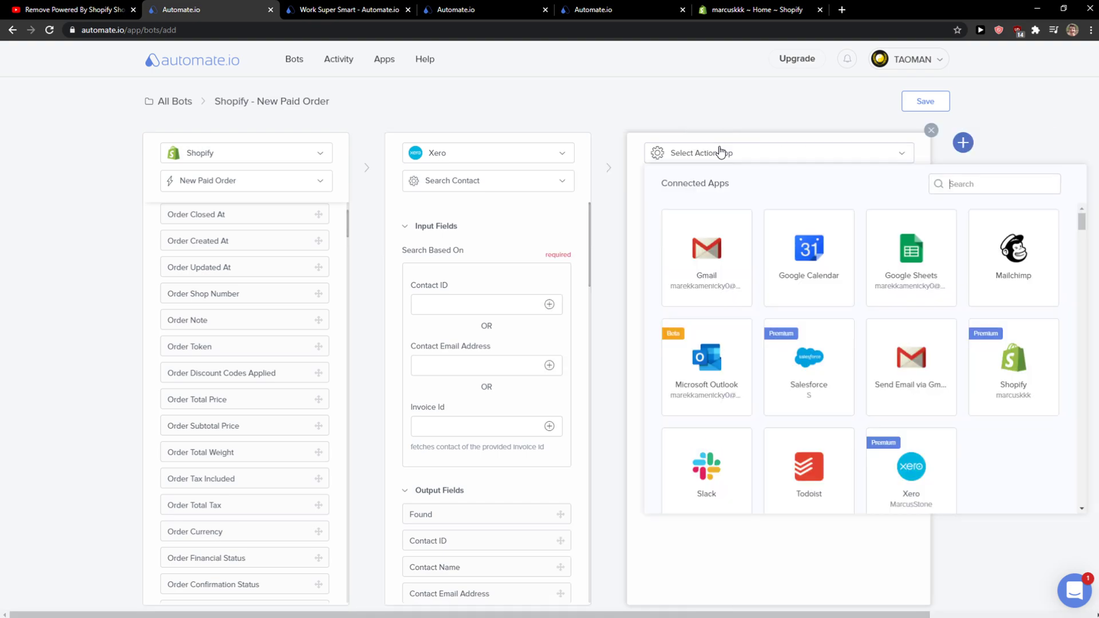
text(xer)
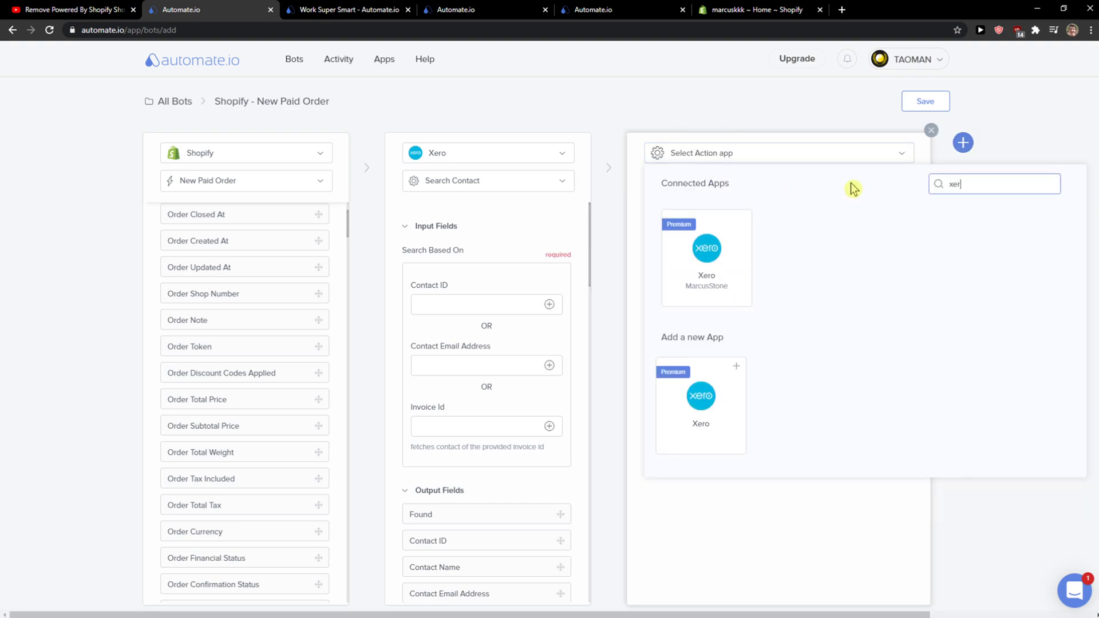
click(715, 263)
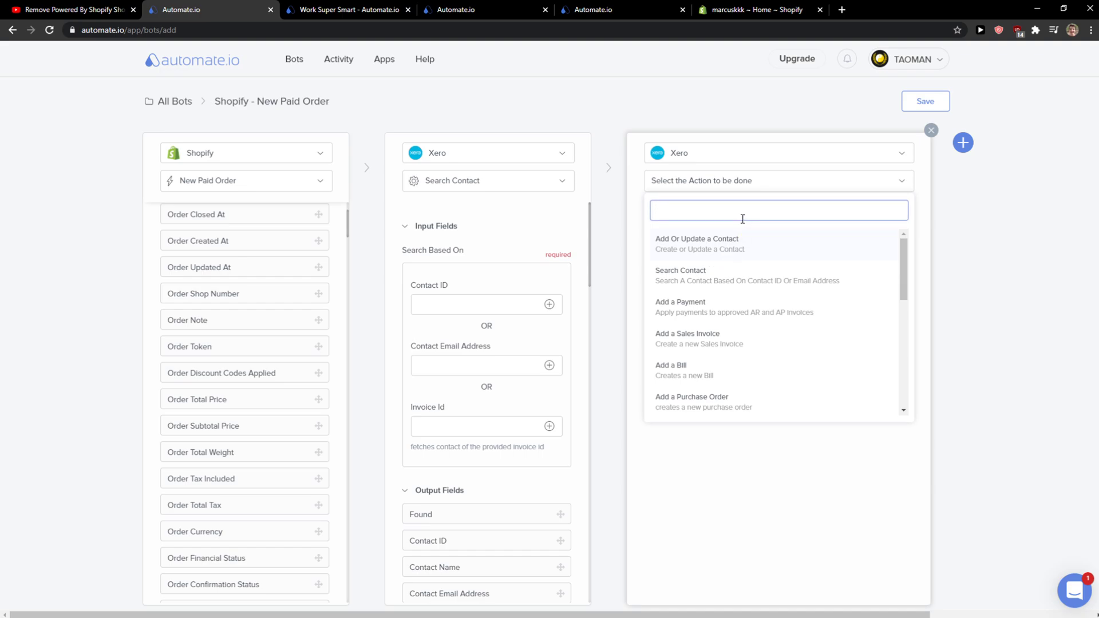
text(sales)
click(719, 239)
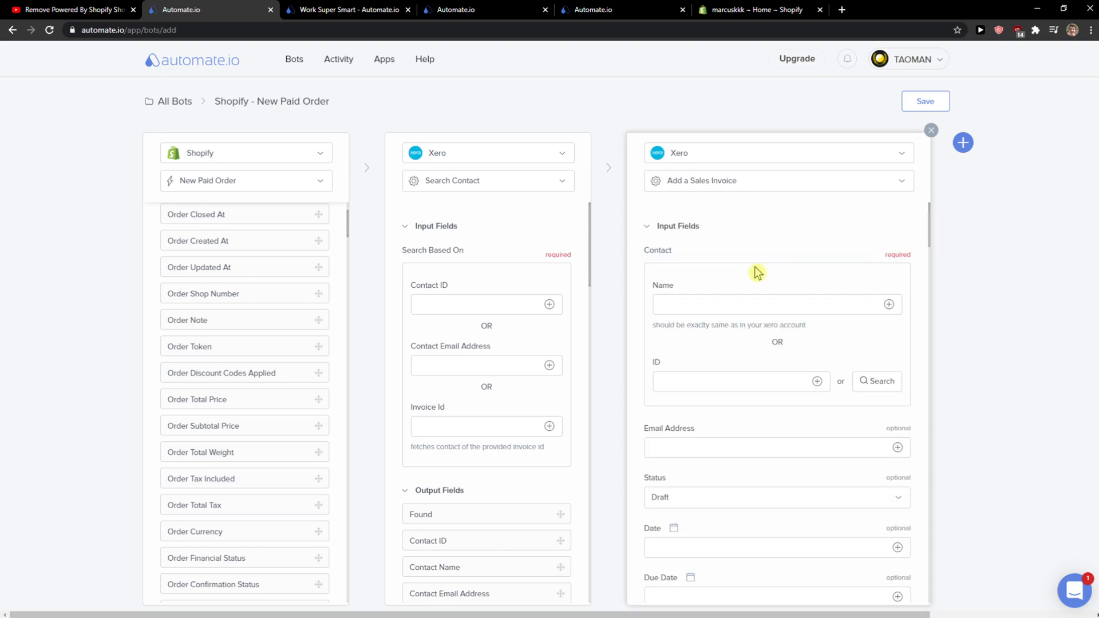
scroll(534, 338, down, 3)
scroll(541, 335, up, 3)
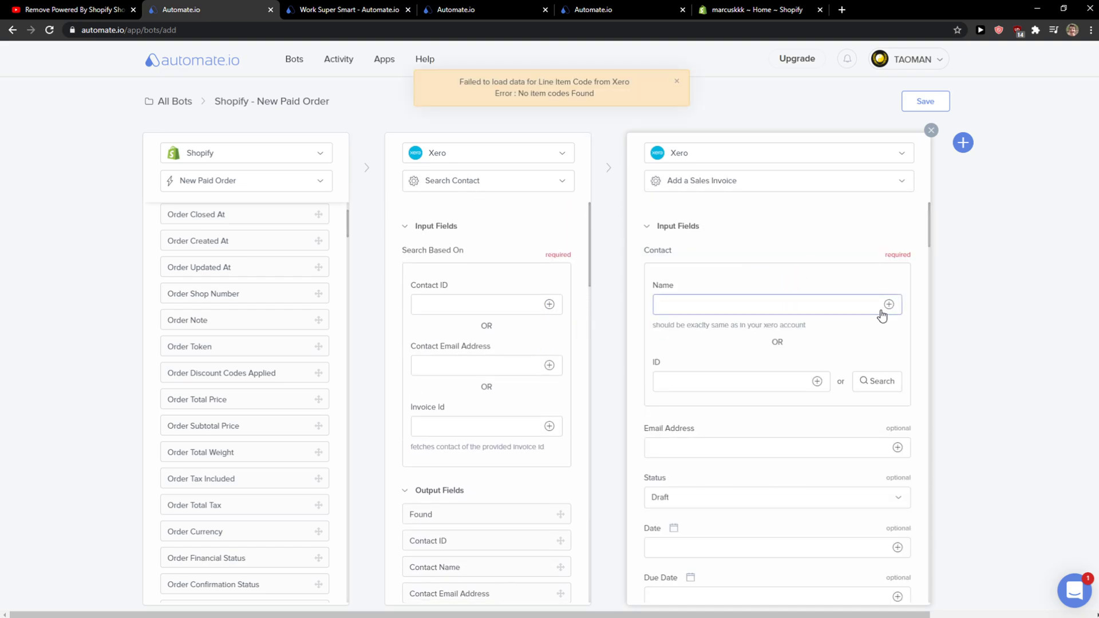
scroll(881, 312, down, 5)
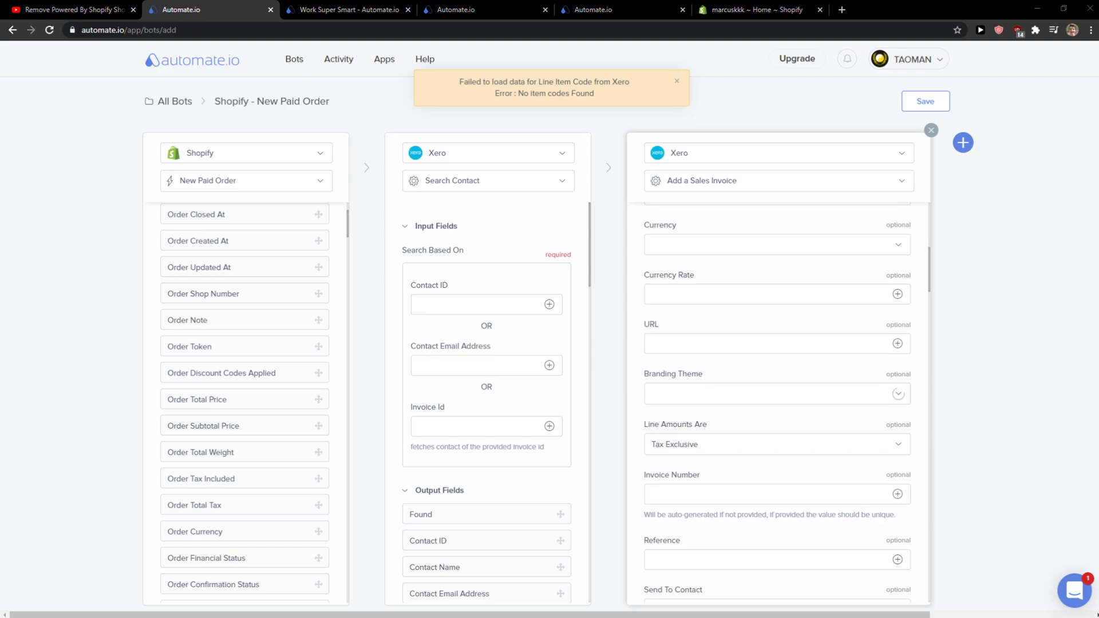
Step: Map the Invoice Id of the Xero Search Contact action to the Shopify Order ID field
scroll(326, 285, up, 3)
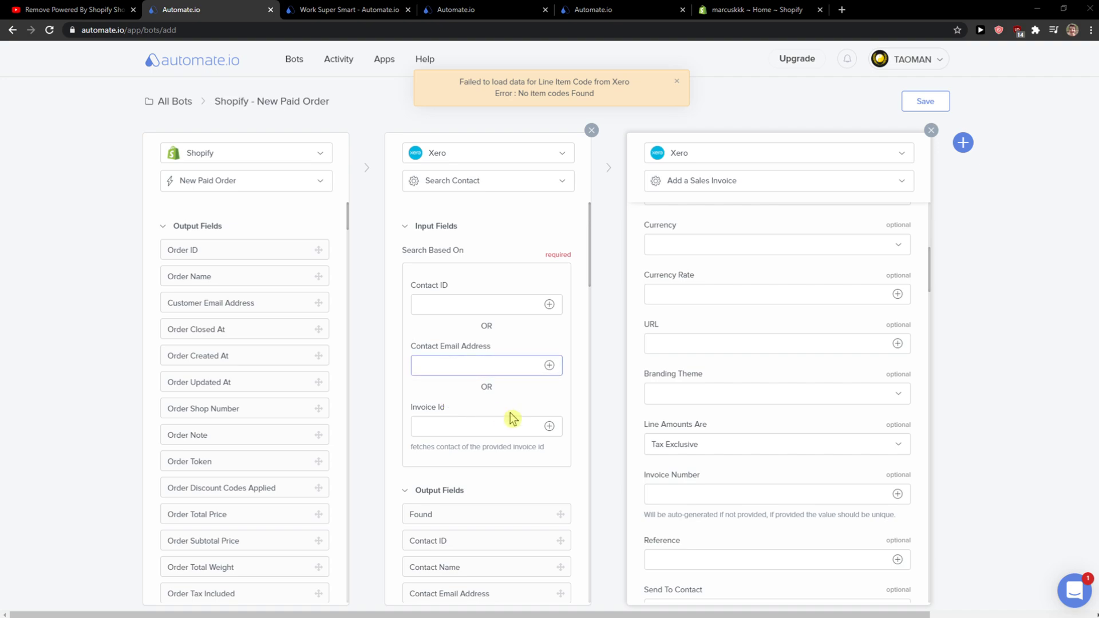
click(522, 434)
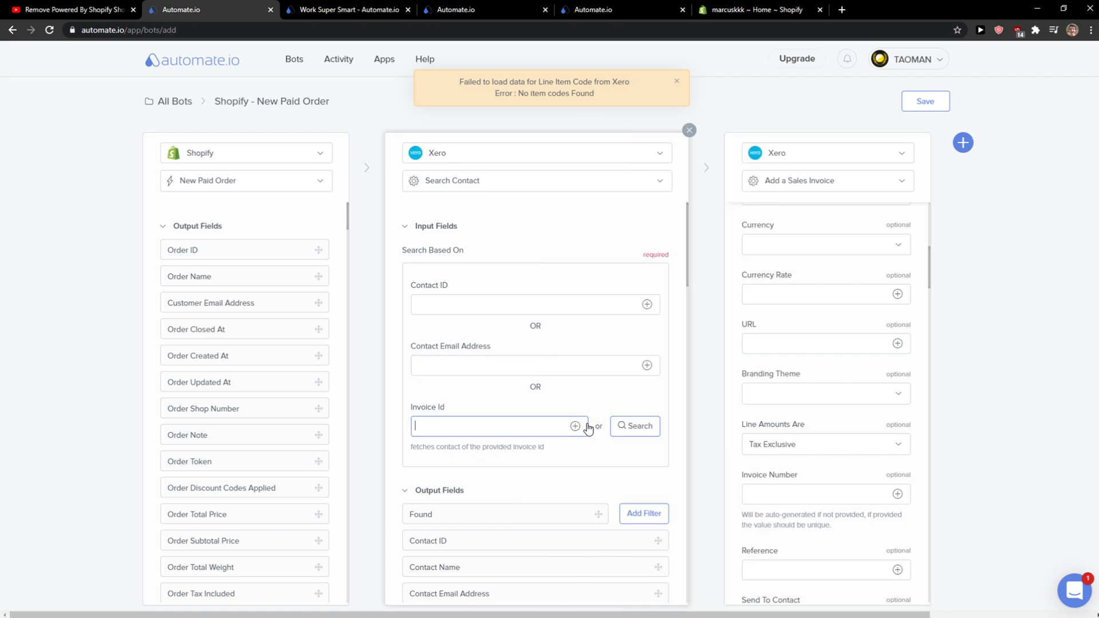
click(575, 426)
text(inv)
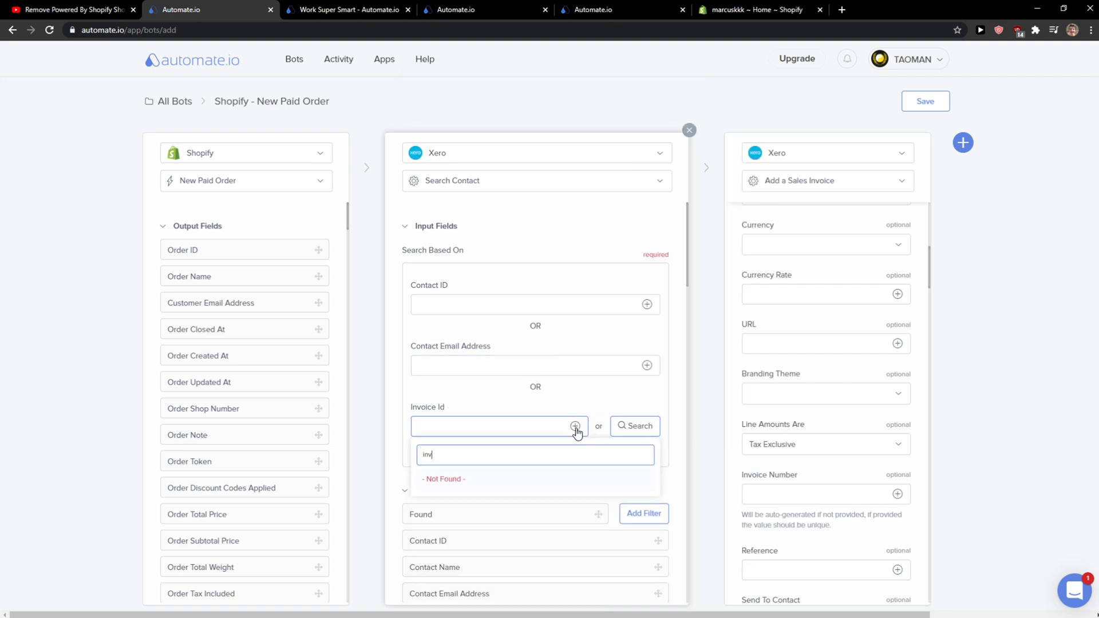
key(BackSpace)
key(BackSpace)
key(BackSpace)
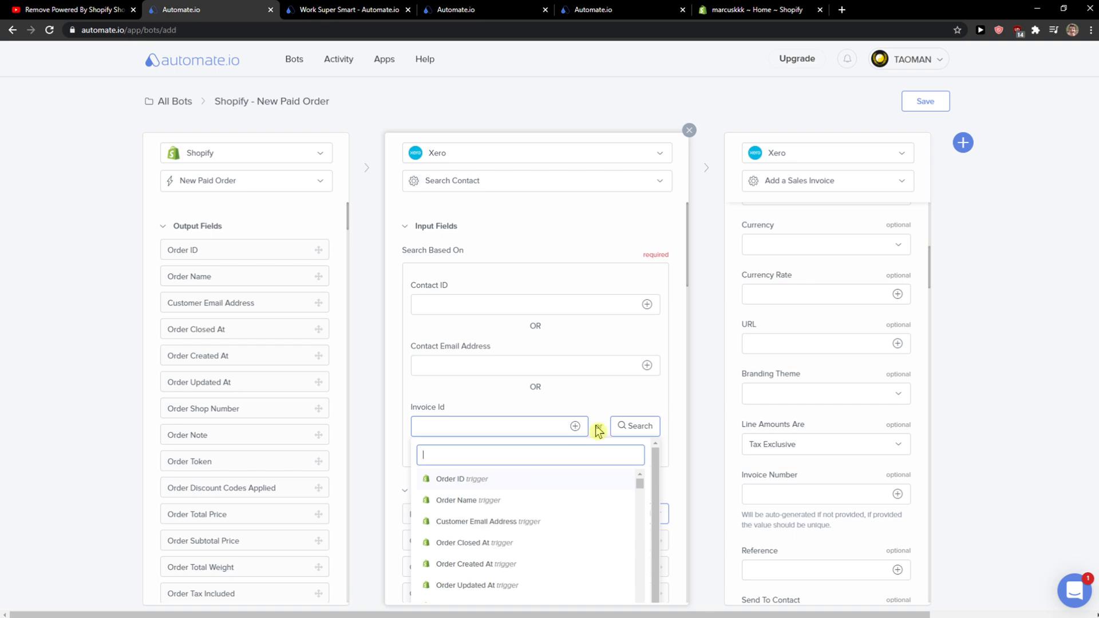
click(527, 479)
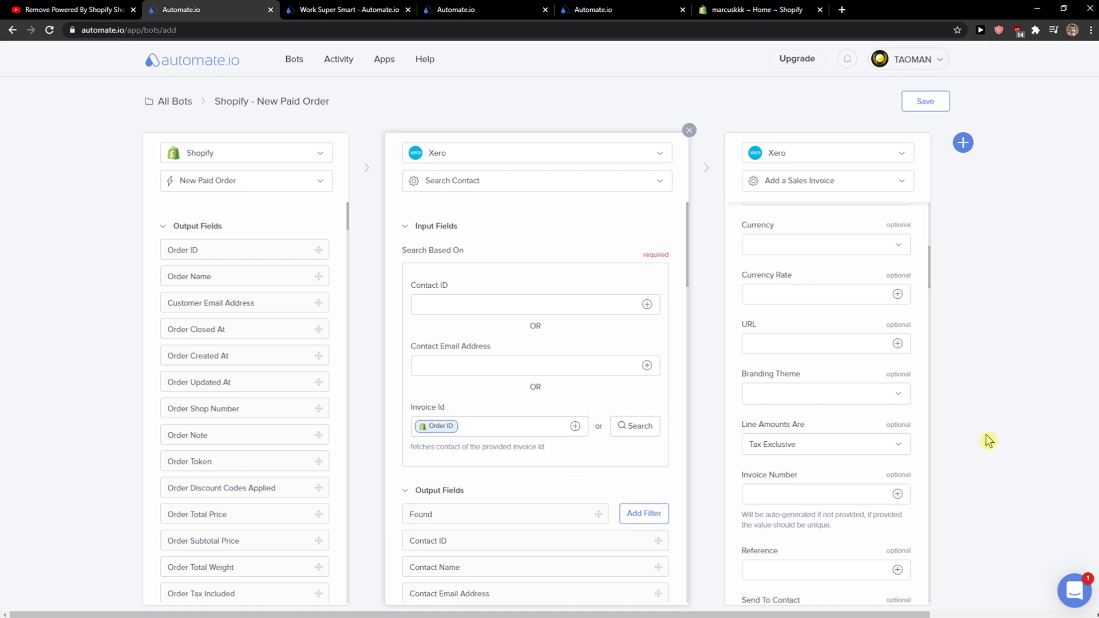